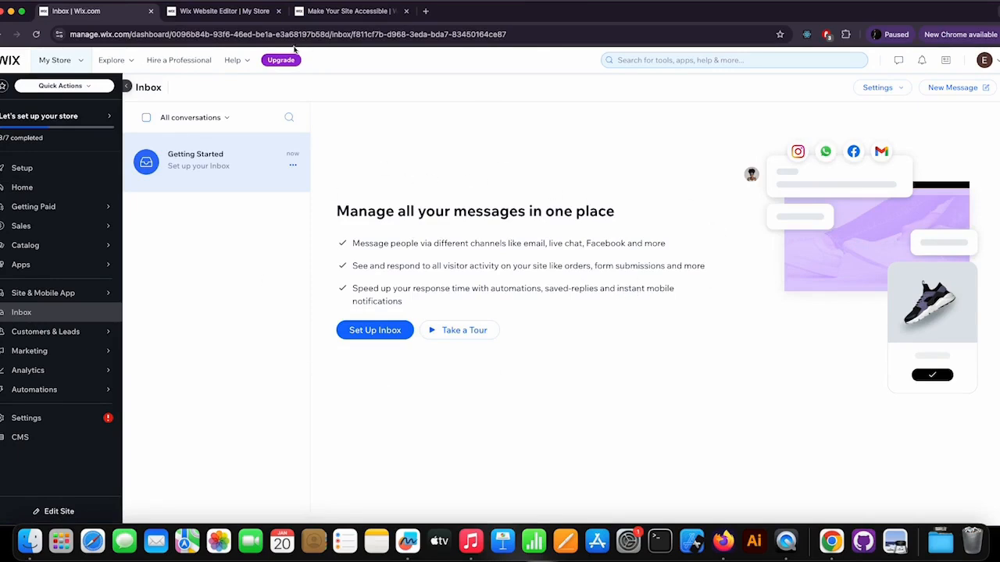
# Step: In the site preview, open the Let's Chat widget and send the message "Hello how are you today?"
pyautogui.click(236, 10)
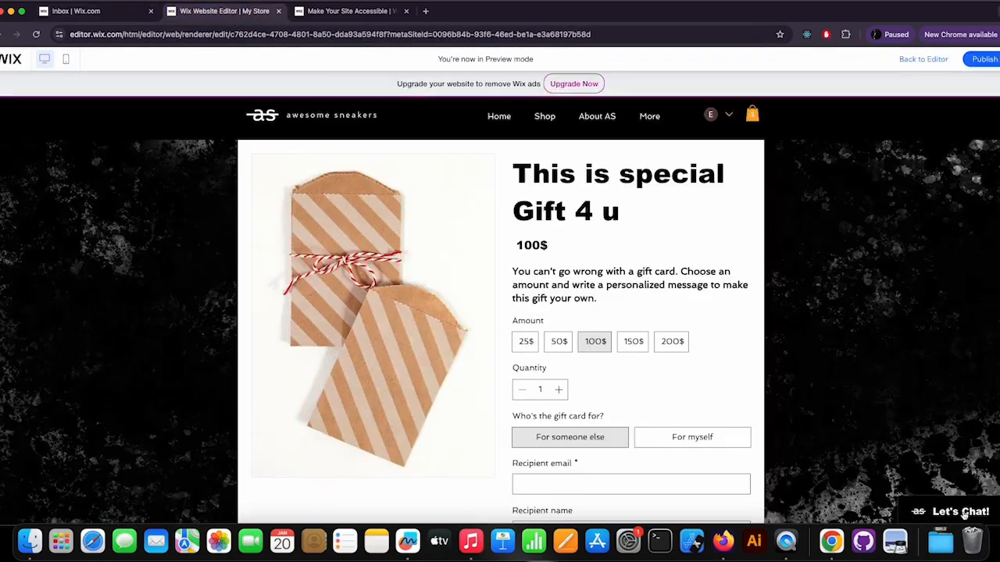
pyautogui.click(960, 509)
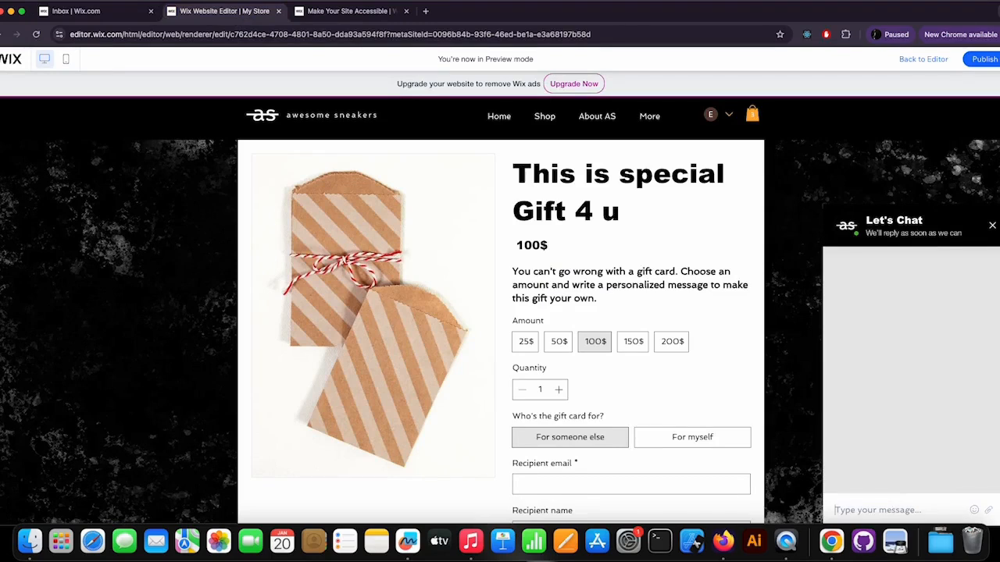
pyautogui.click(893, 513)
pyautogui.write('Hello how are you today?')
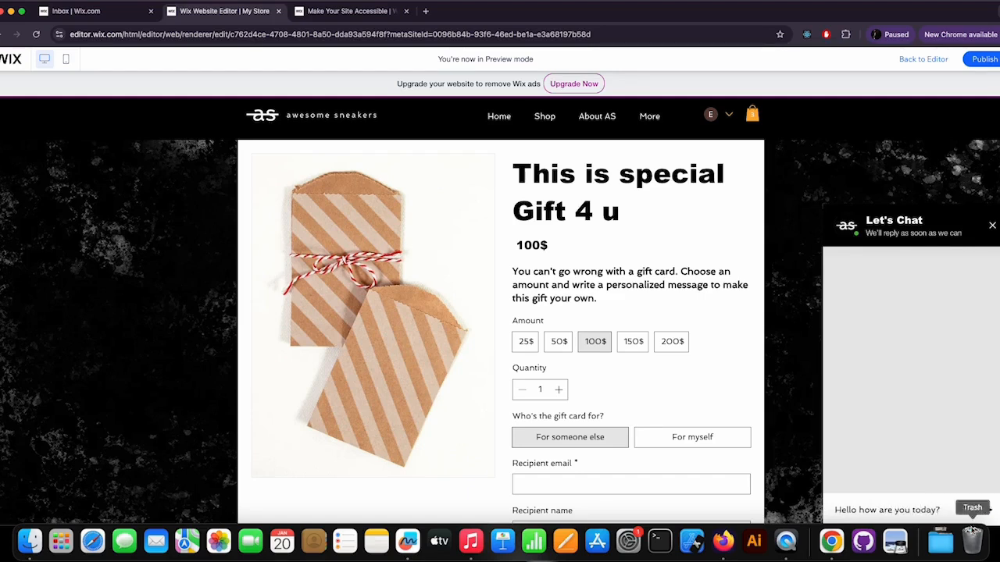
pyautogui.click(988, 510)
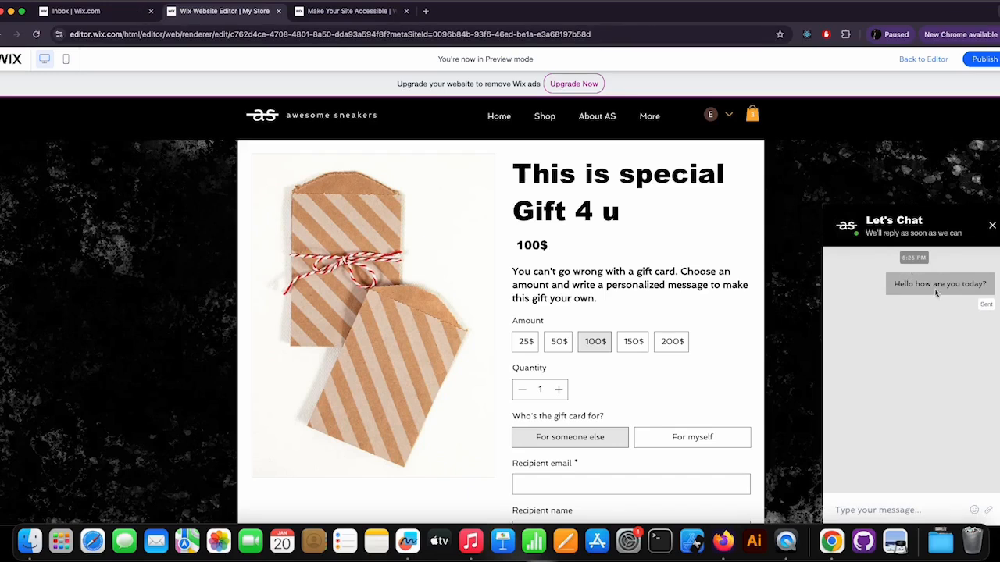
# Step: Open the new chat conversation in the dashboard Inbox and reply "I am fine"
pyautogui.click(93, 13)
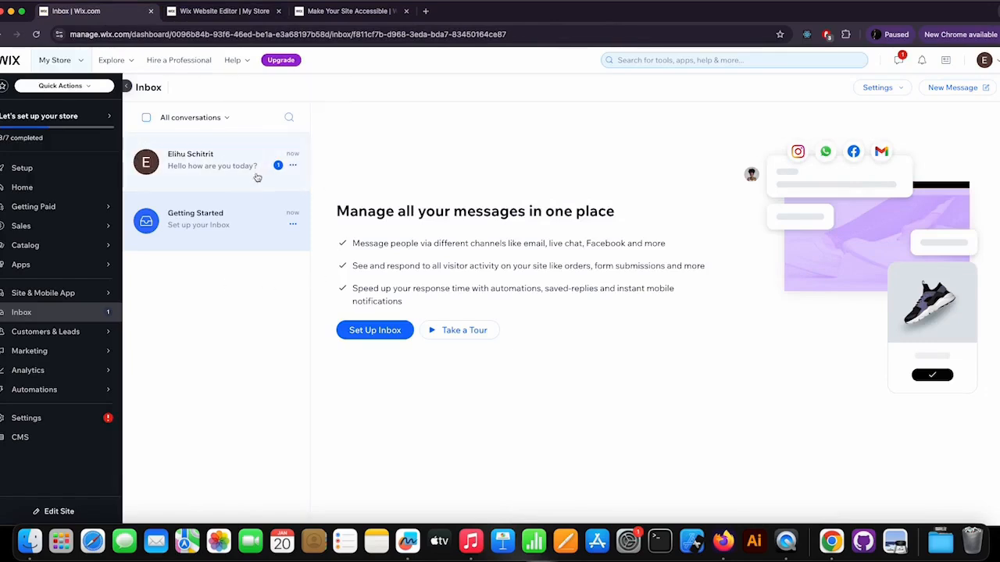
pyautogui.click(201, 175)
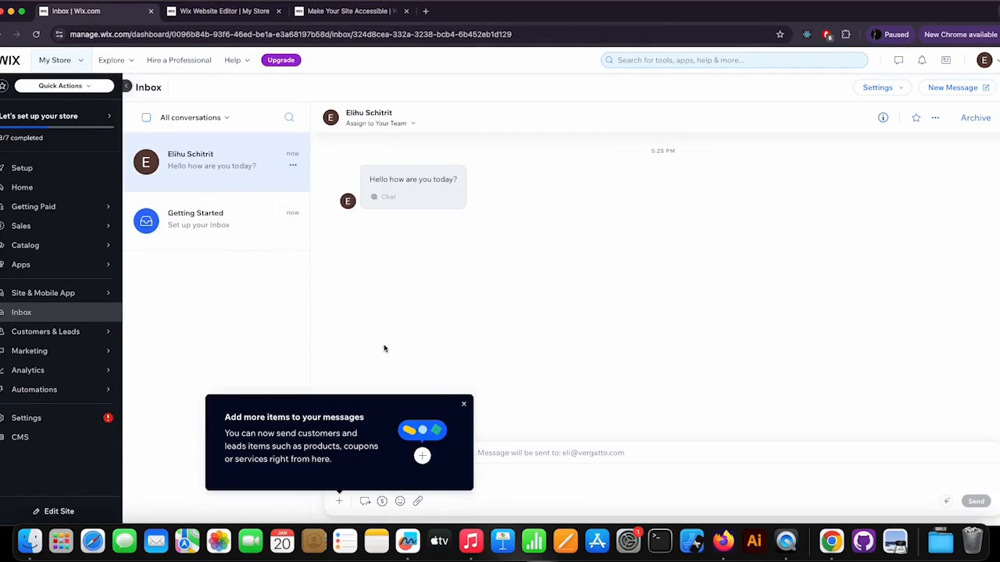
pyautogui.click(463, 405)
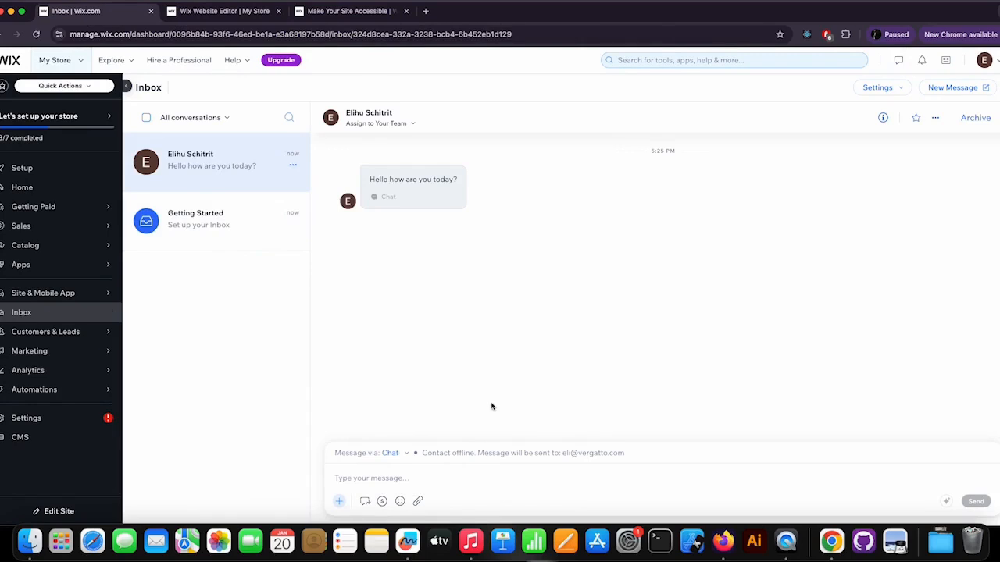
pyautogui.write('I am fine')
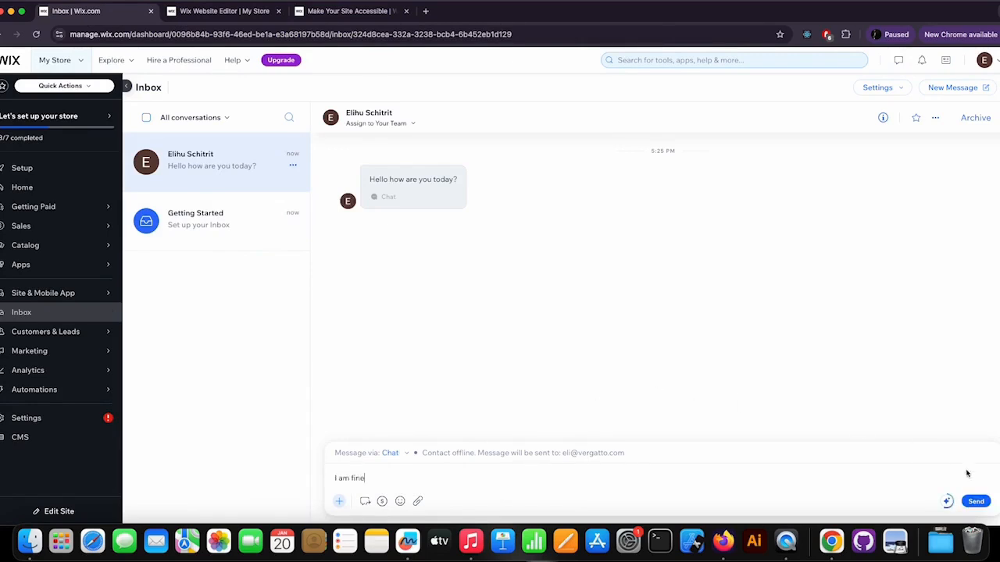
pyautogui.click(976, 502)
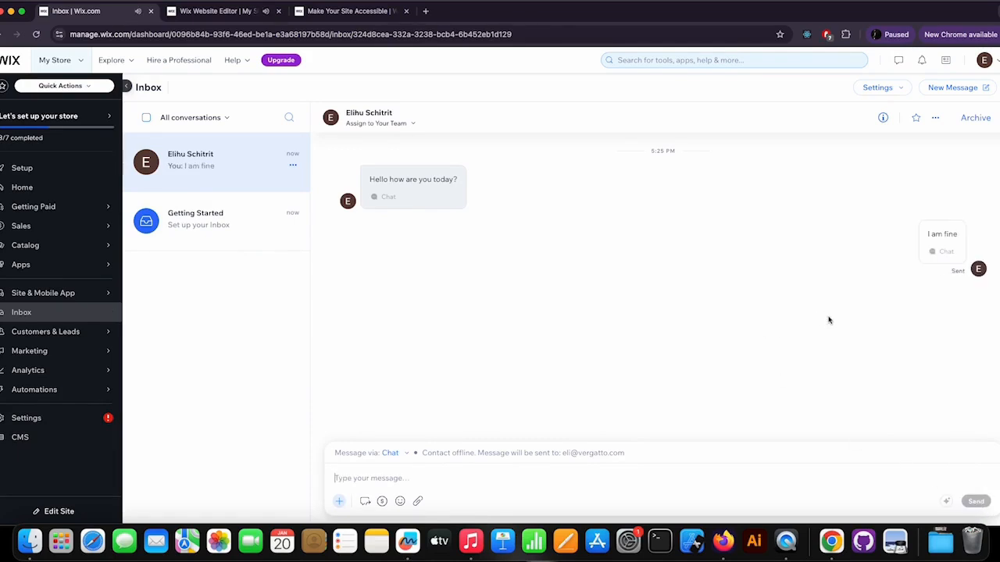
# Step: Check the reply in the preview's chat widget, close it and scroll through the customer service page
pyautogui.click(234, 11)
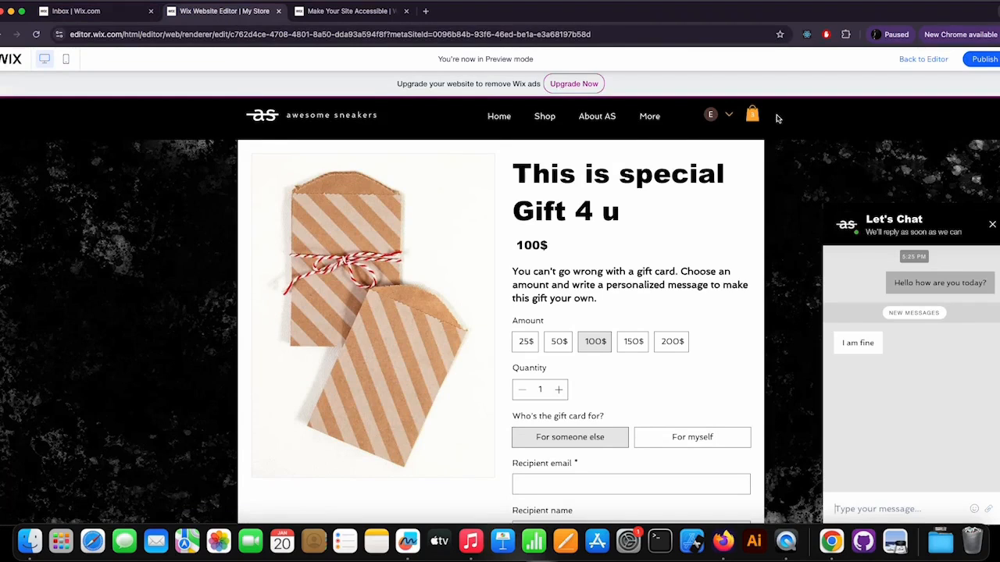
pyautogui.moveTo(663, 117)
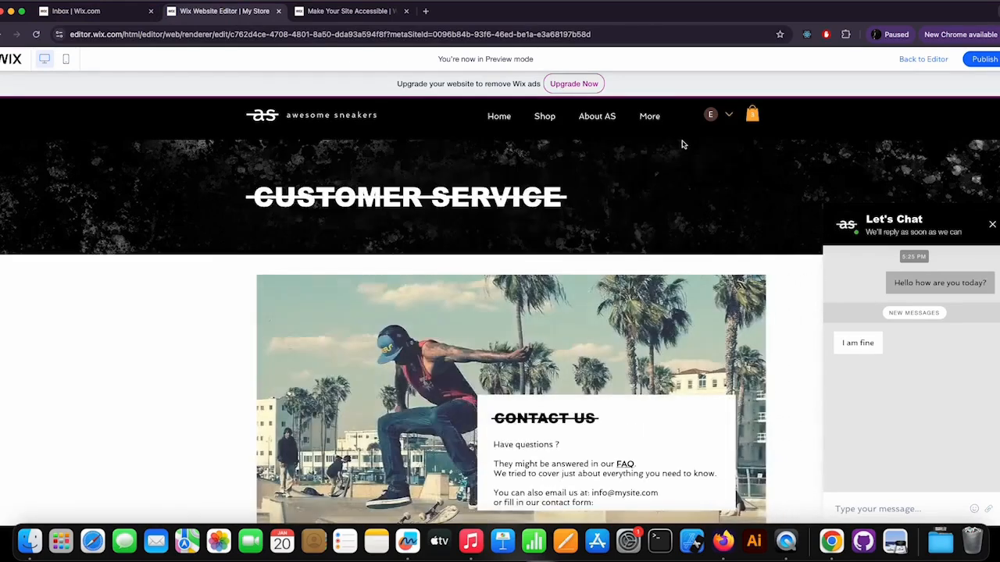
pyautogui.scroll(-10, 685, 221)
pyautogui.scroll(-8, 698, 231)
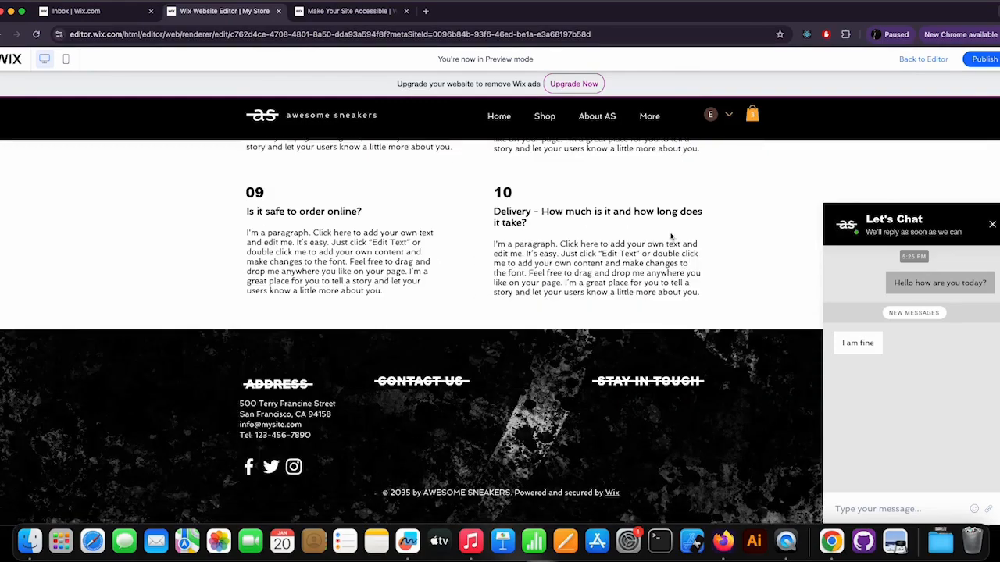
pyautogui.scroll(15, 670, 236)
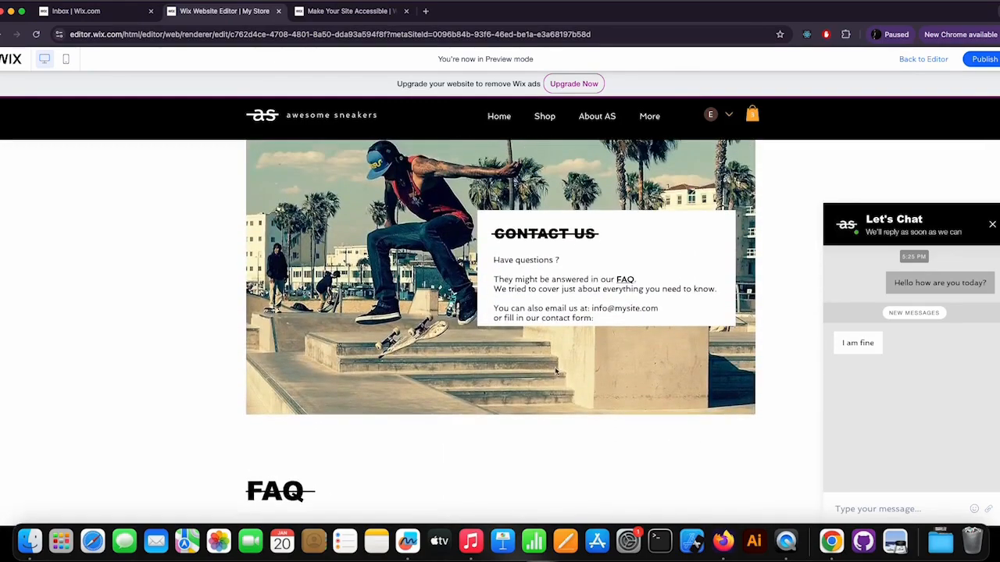
pyautogui.scroll(3, 556, 371)
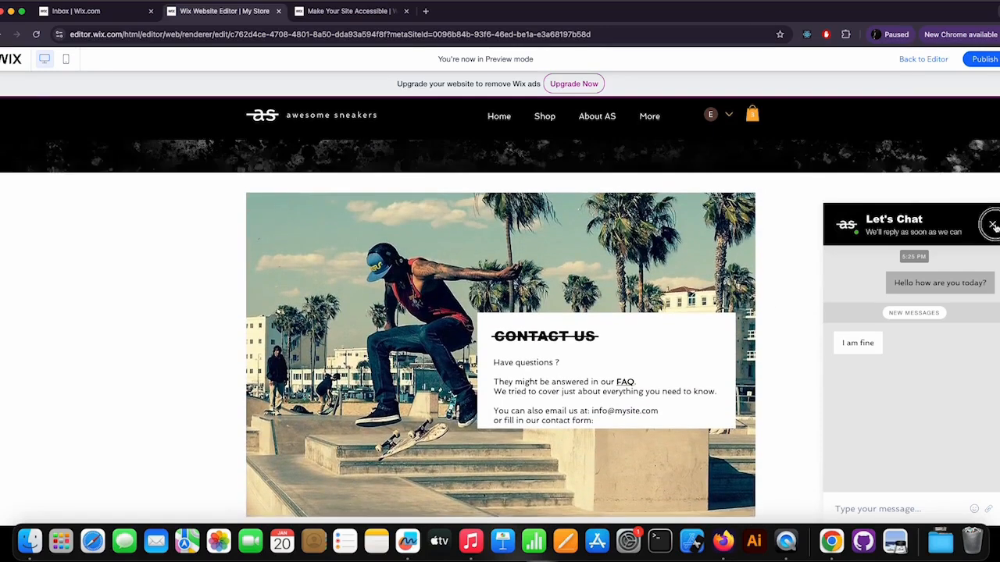
pyautogui.click(991, 225)
pyautogui.scroll(2, 566, 342)
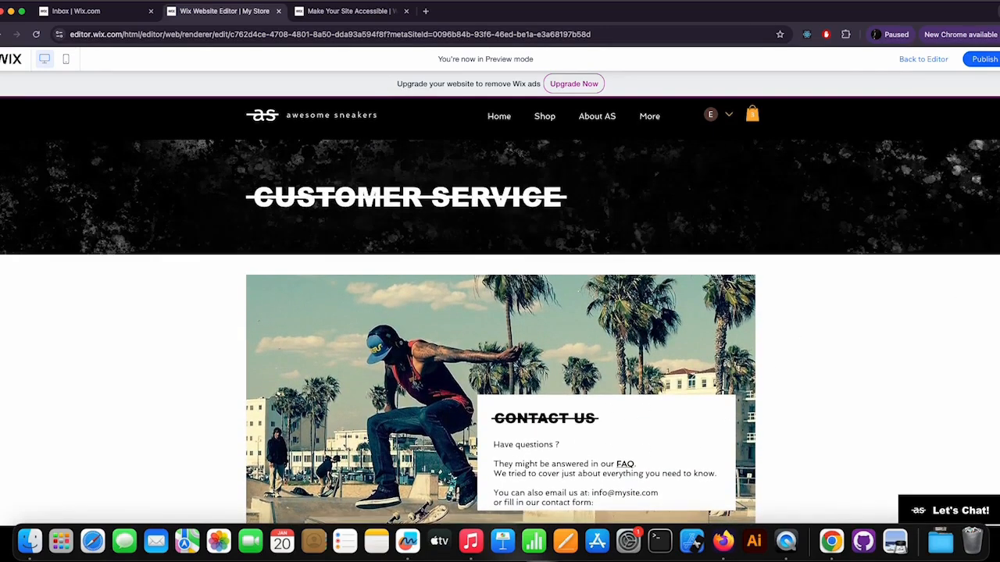
pyautogui.scroll(-3, 572, 348)
pyautogui.scroll(-4, 572, 349)
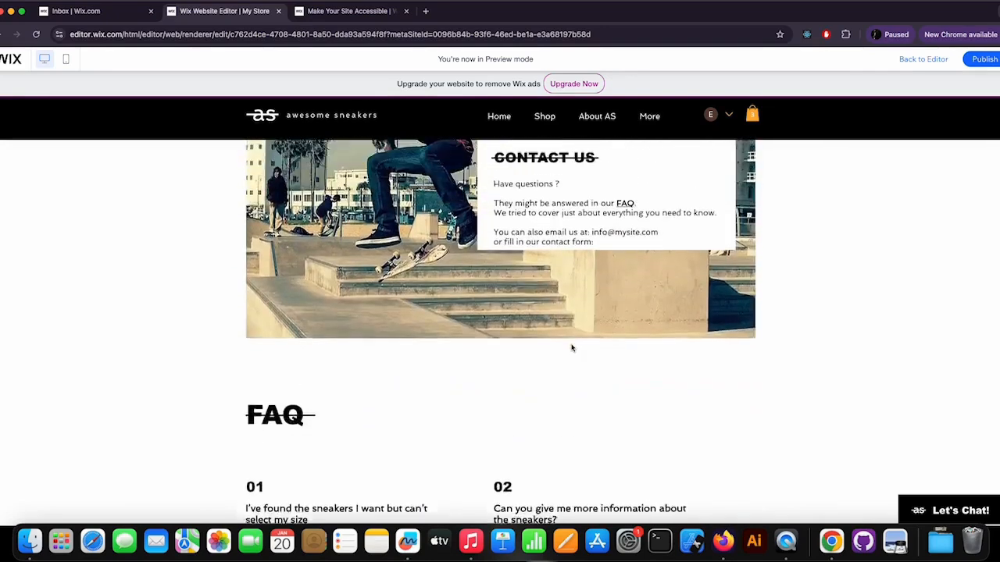
pyautogui.scroll(2, 571, 349)
pyautogui.scroll(-4, 572, 349)
pyautogui.scroll(6, 574, 346)
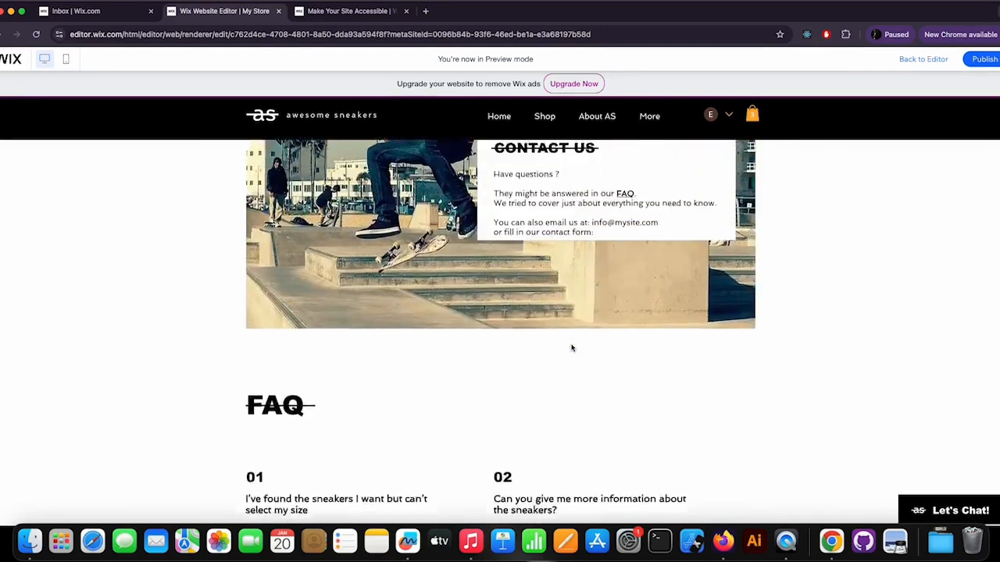
# Step: Open Forms & Submissions under Customers & Leads and start creating a new form
pyautogui.click(103, 12)
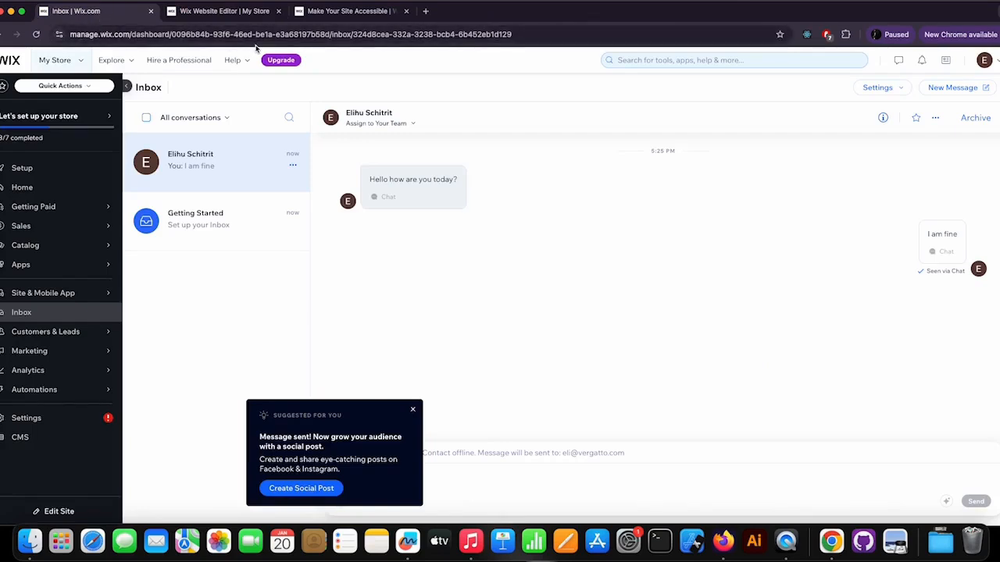
pyautogui.click(53, 335)
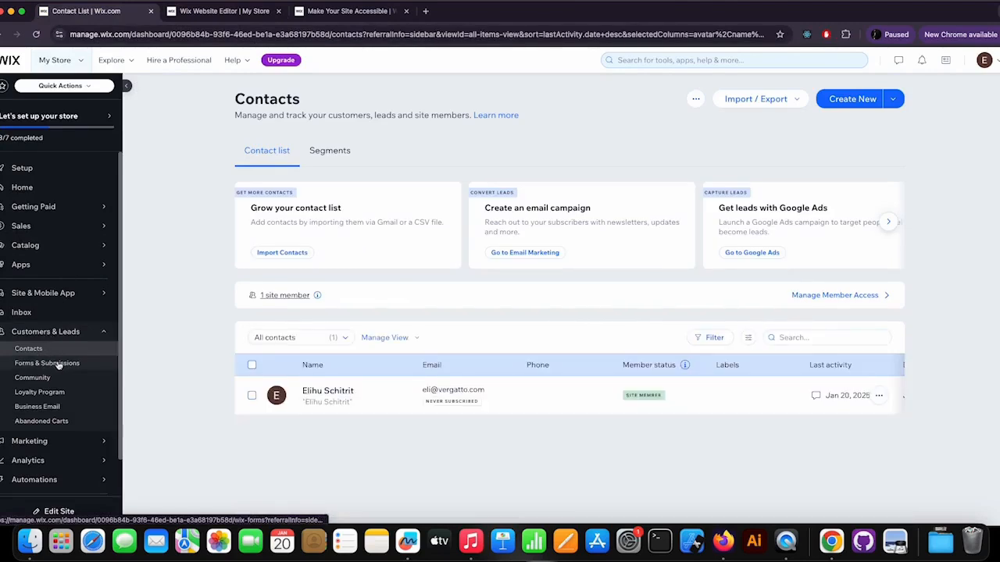
pyautogui.click(58, 365)
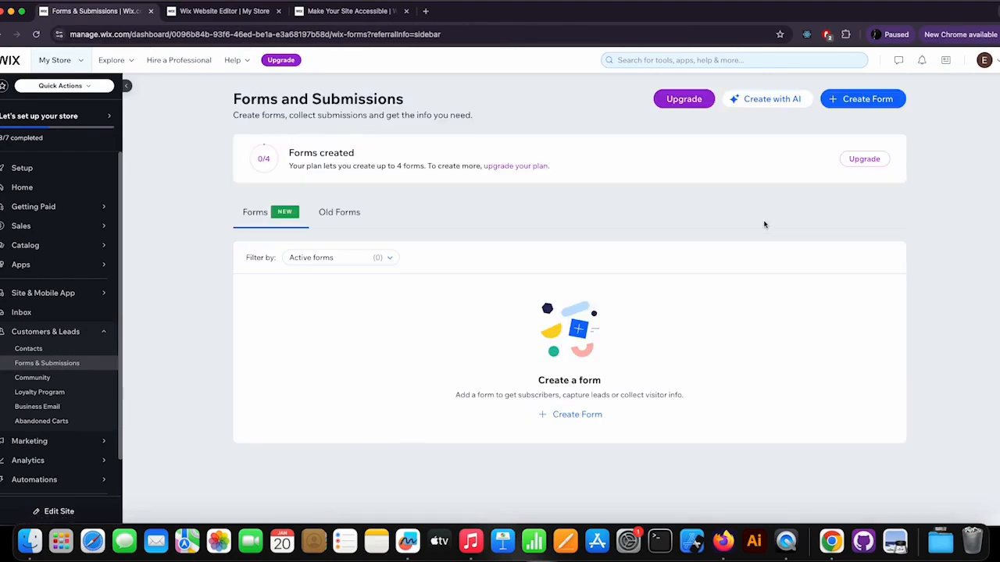
pyautogui.click(871, 100)
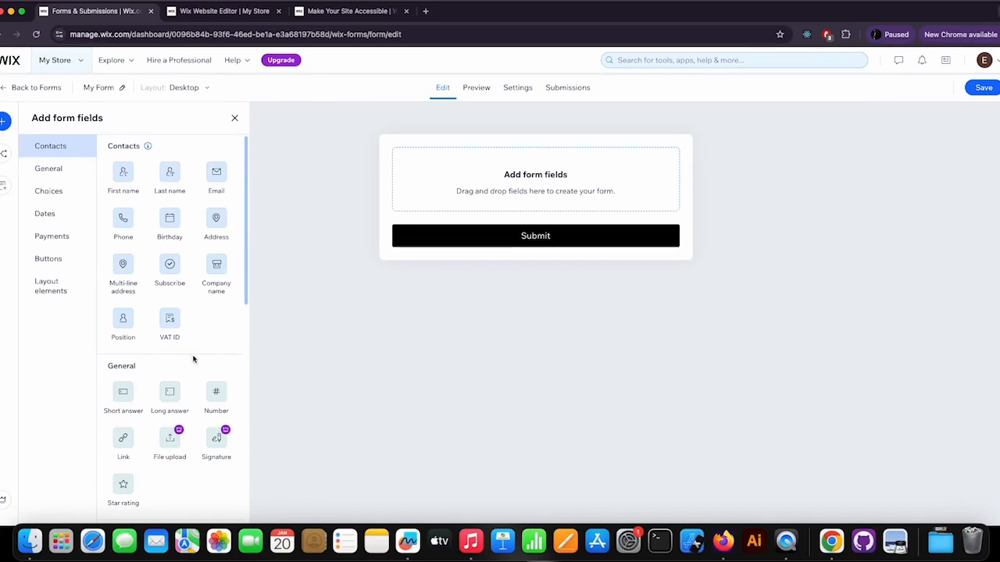
# Step: Browse the available form field categories in the add-fields panel
pyautogui.scroll(-10, 192, 357)
pyautogui.scroll(-2, 193, 359)
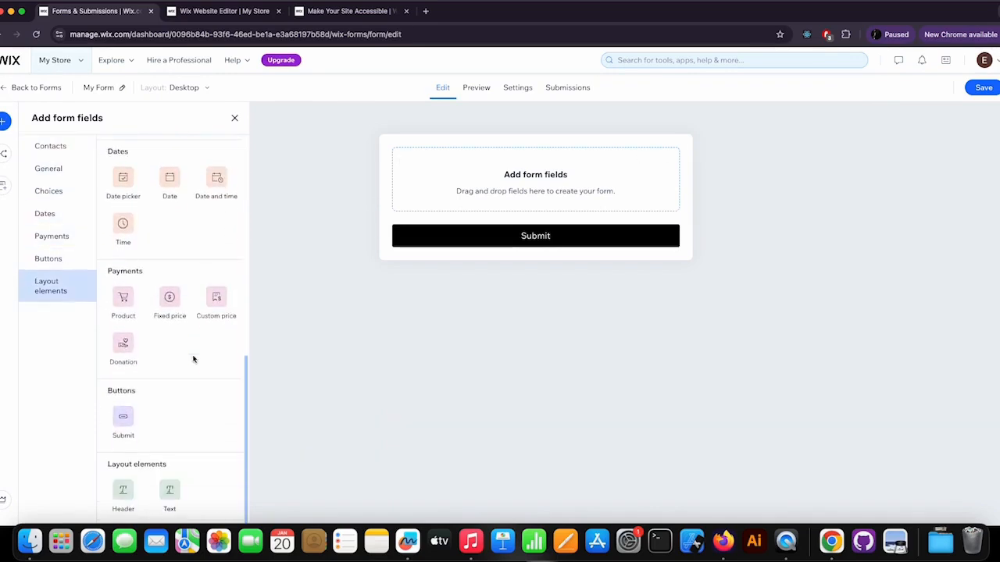
pyautogui.scroll(12, 194, 358)
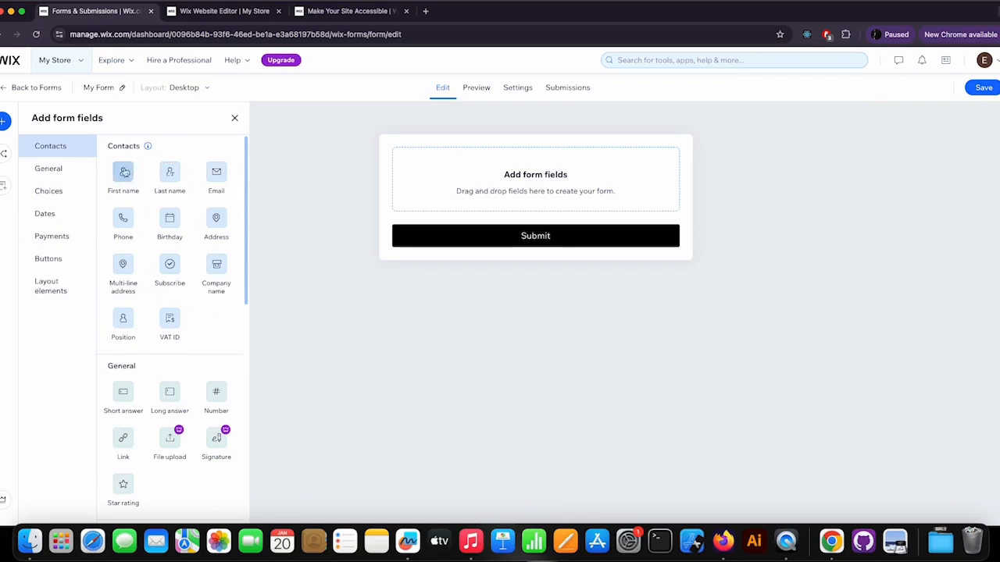
pyautogui.click(75, 171)
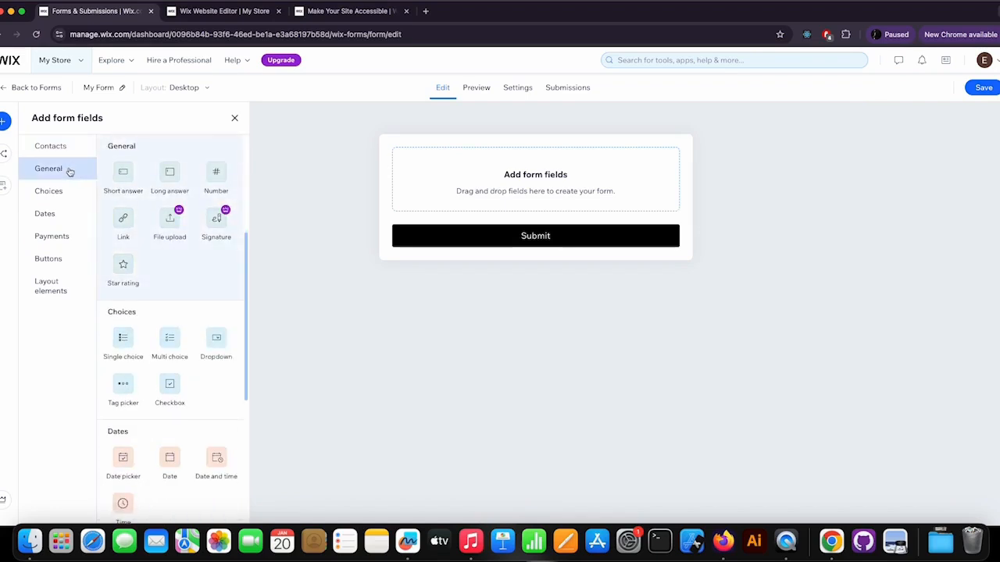
pyautogui.click(62, 192)
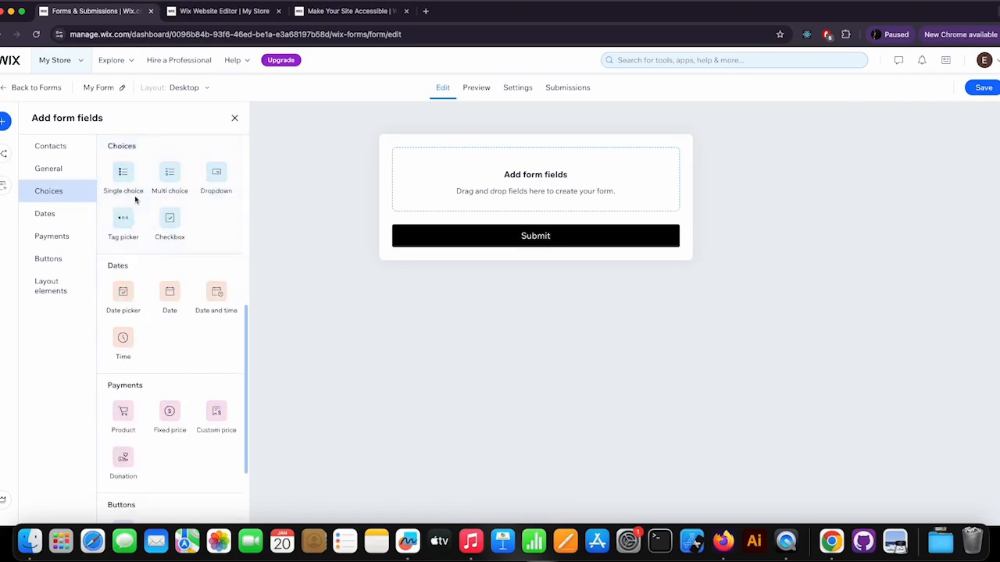
pyautogui.click(51, 215)
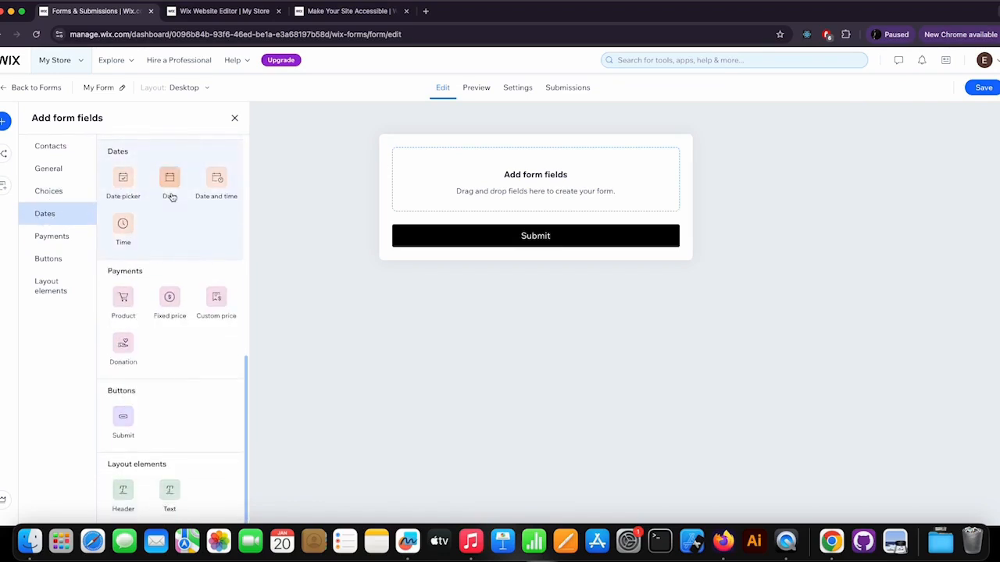
pyautogui.click(28, 244)
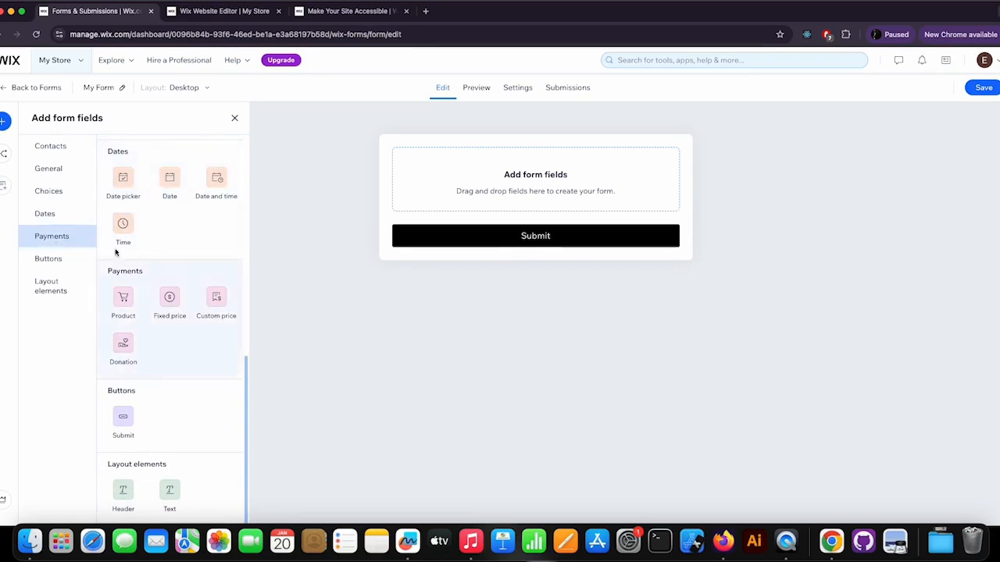
pyautogui.click(50, 259)
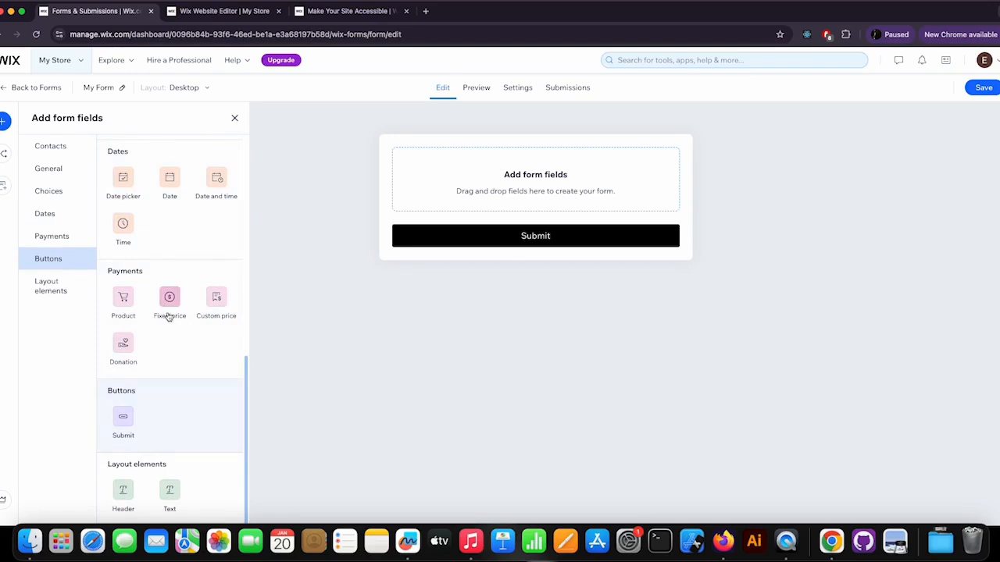
pyautogui.click(58, 147)
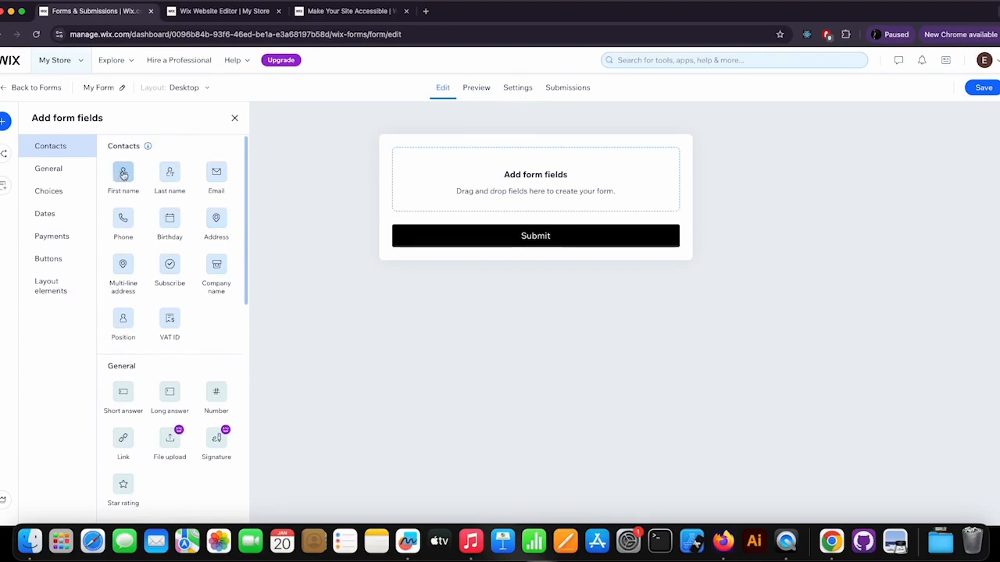
# Step: Add a First name field to the form and retitle it "Full name"
pyautogui.moveTo(123, 173); pyautogui.dragTo(464, 174)
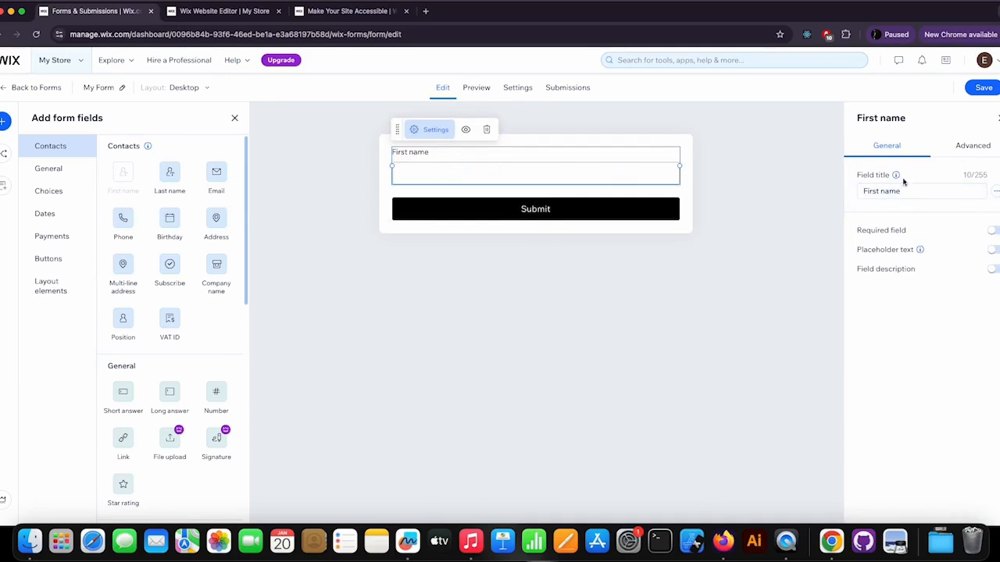
pyautogui.moveTo(903, 191); pyautogui.dragTo(851, 192)
pyautogui.write('Full')
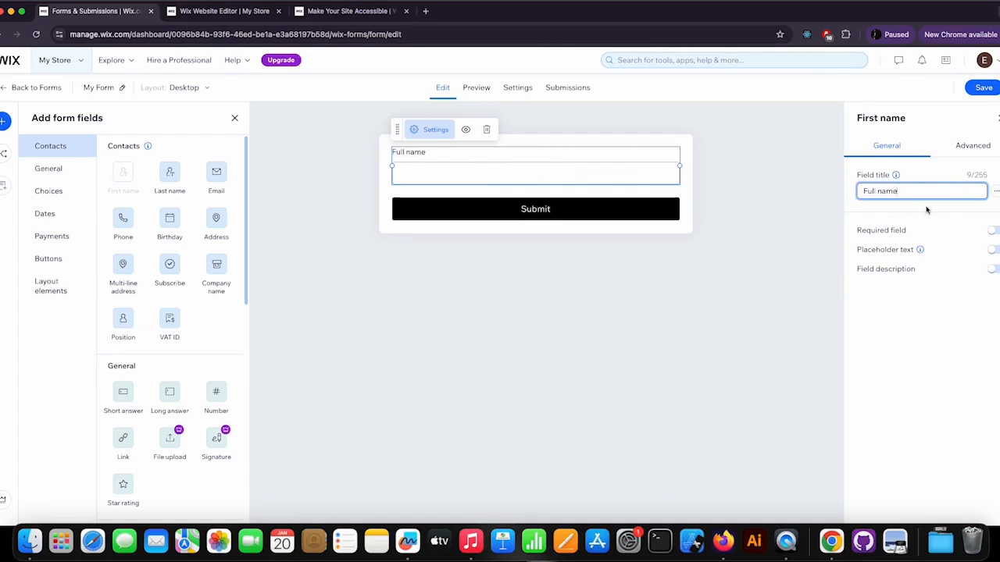
pyautogui.click(957, 223)
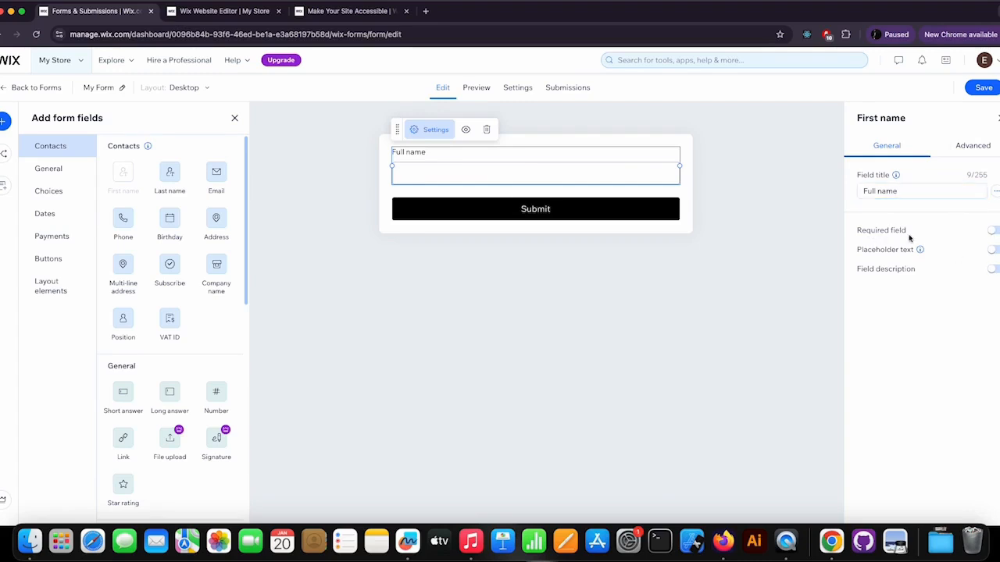
# Step: Make the Full name field required and turn on its placeholder text
pyautogui.click(993, 231)
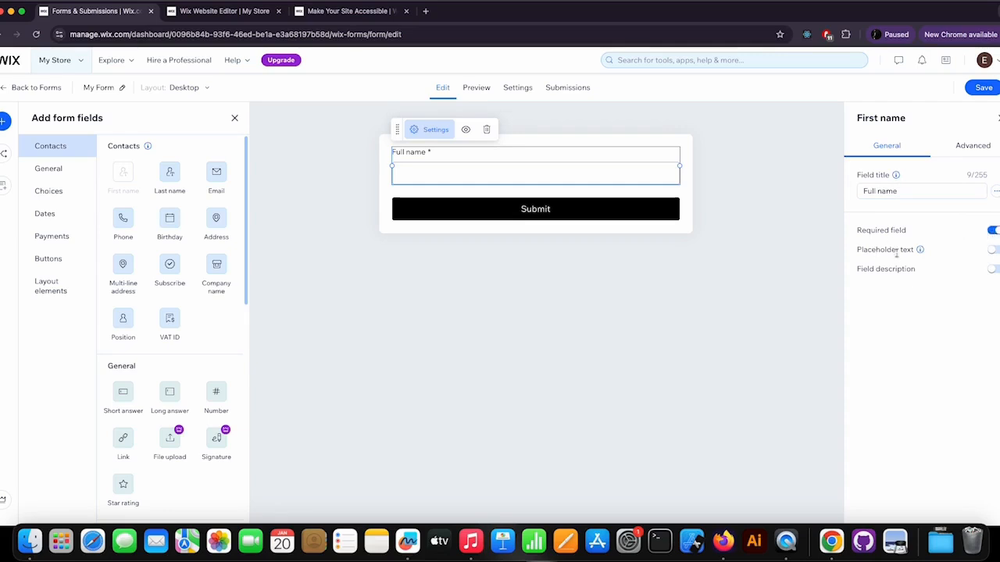
pyautogui.click(993, 250)
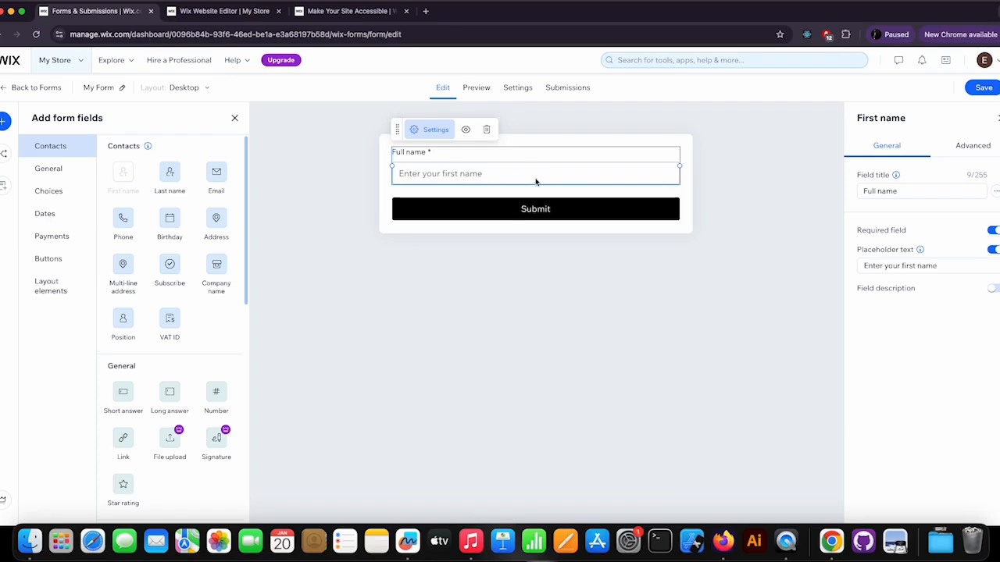
# Step: Change the Full name field's placeholder text to "Enter your full name"
pyautogui.click(912, 266)
pyautogui.press('BackSpace')
pyautogui.press('BackSpace')
pyautogui.press('BackSpace')
pyautogui.press('BackSpace')
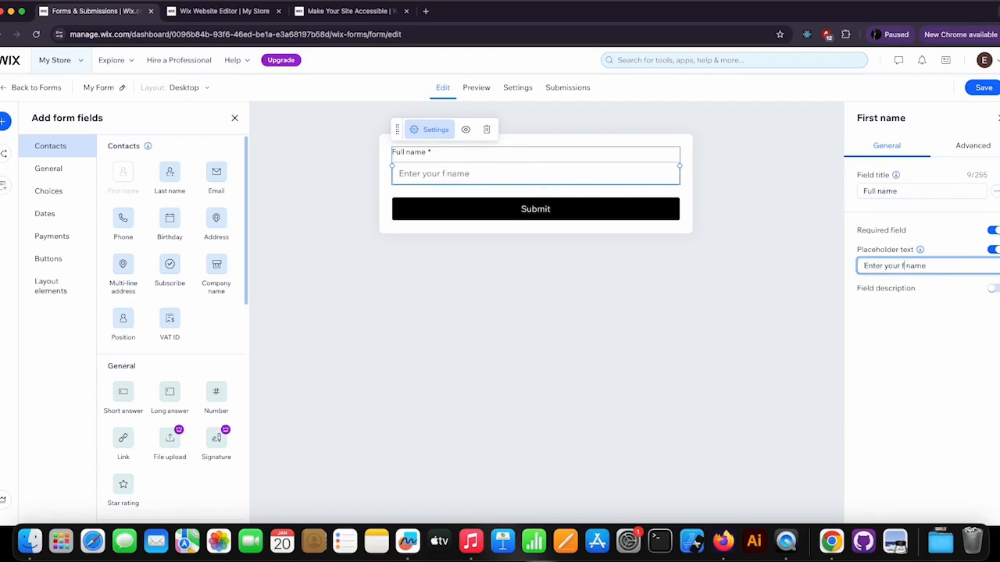
pyautogui.write('ull')
pyautogui.click(992, 288)
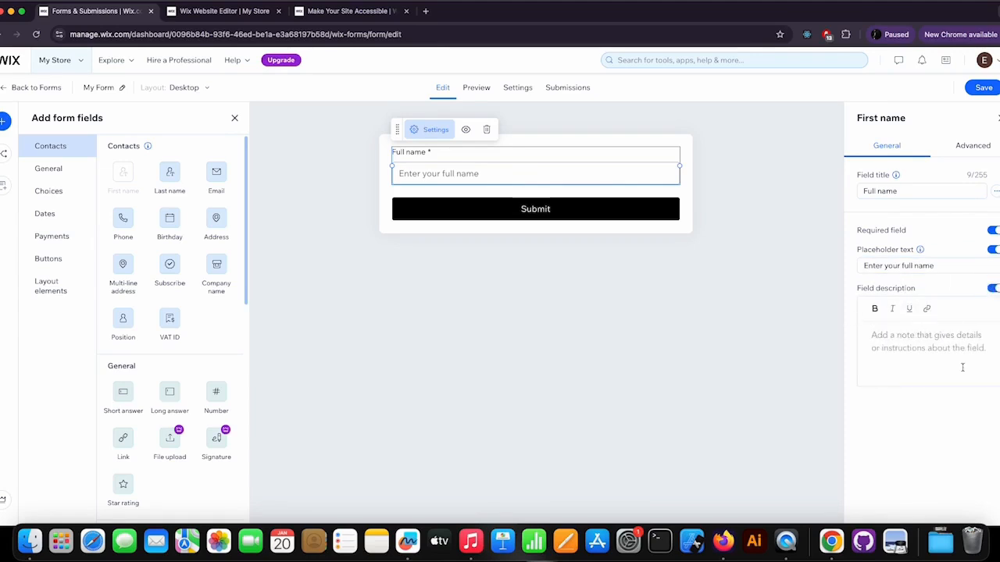
pyautogui.click(913, 339)
pyautogui.write('Pl')
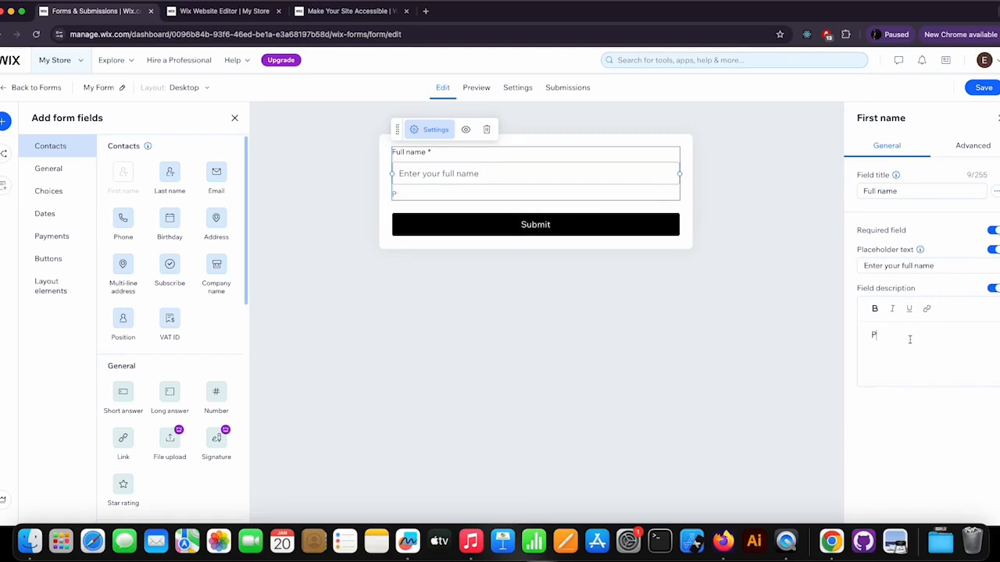
pyautogui.press('BackSpace')
pyautogui.click(993, 289)
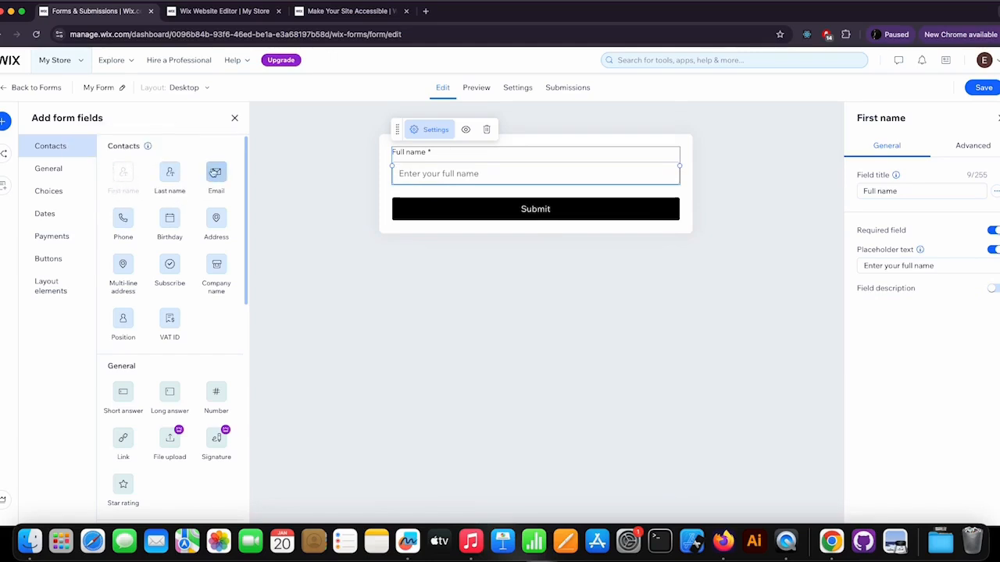
# Step: Add an Email field below Full name, make it required and turn on its placeholder text
pyautogui.moveTo(216, 172); pyautogui.dragTo(435, 212)
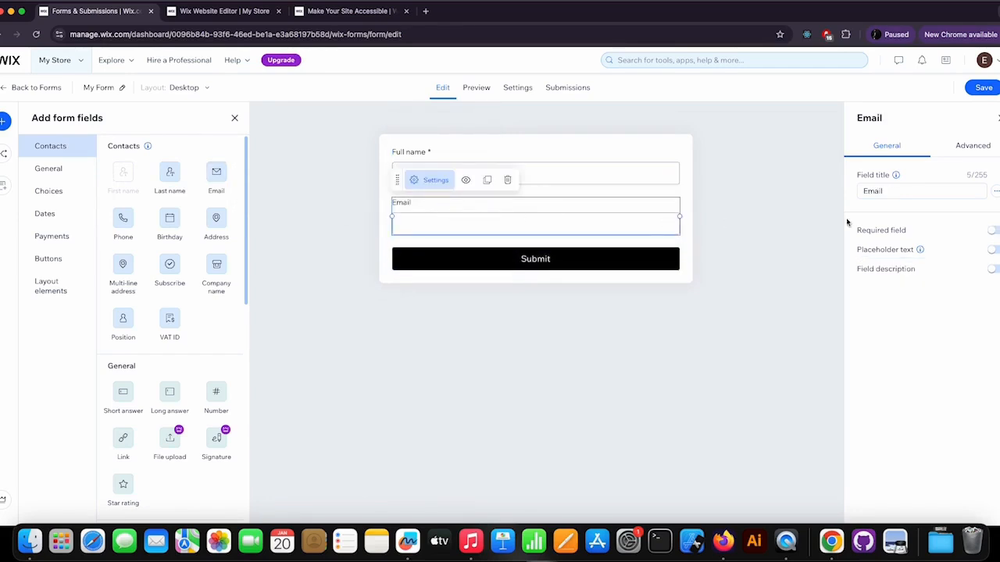
pyautogui.click(993, 231)
pyautogui.click(993, 251)
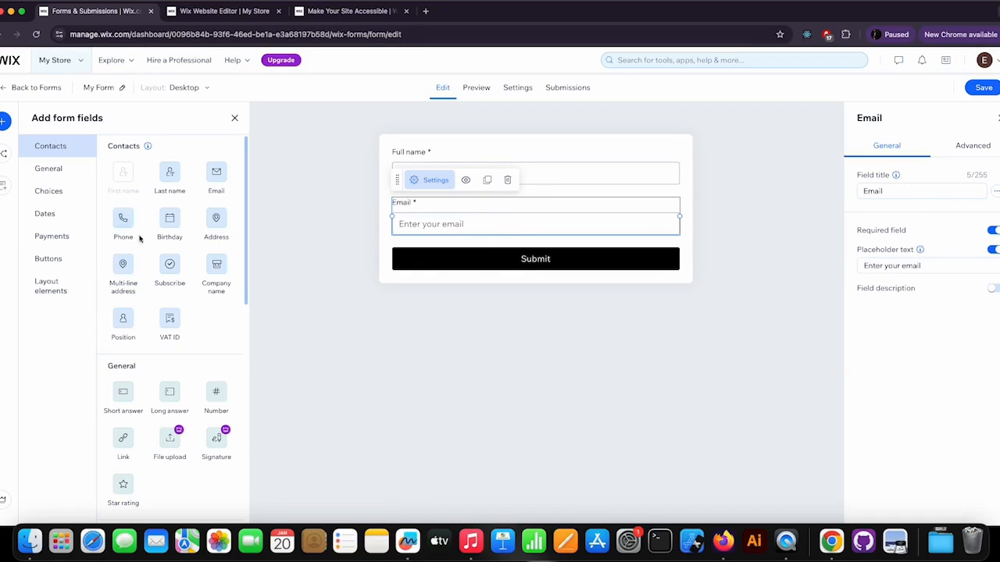
# Step: Add a Phone field below Email and turn on its placeholder text
pyautogui.moveTo(122, 222); pyautogui.dragTo(466, 250)
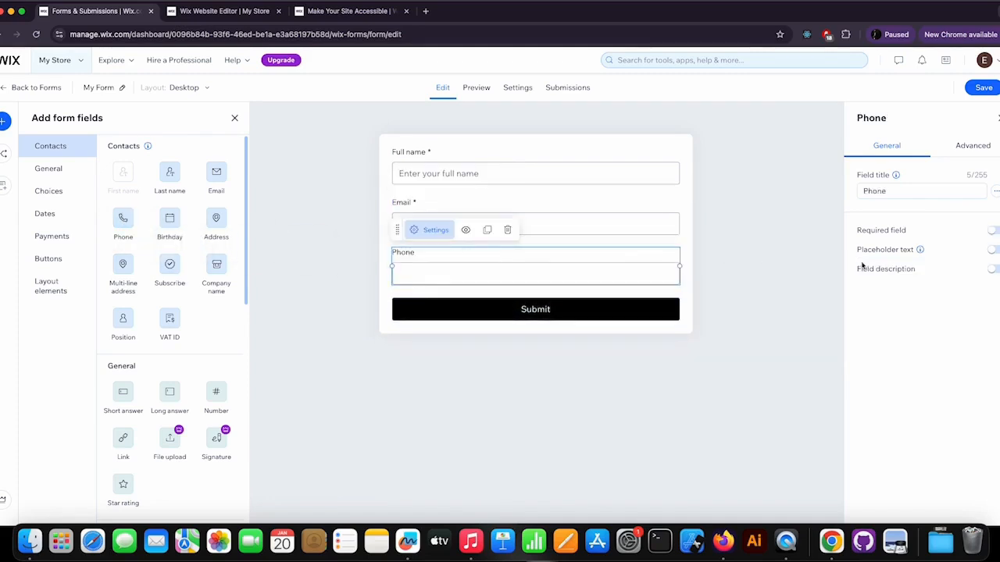
pyautogui.click(994, 250)
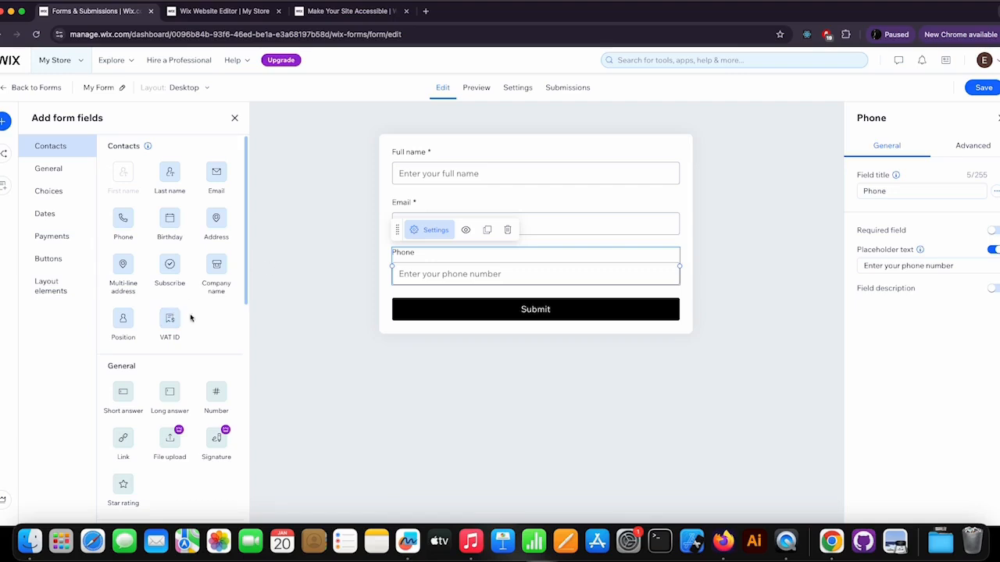
# Step: Add a Long answer field below Phone and retitle it "Comments"
pyautogui.scroll(-4, 199, 318)
pyautogui.scroll(-3, 204, 318)
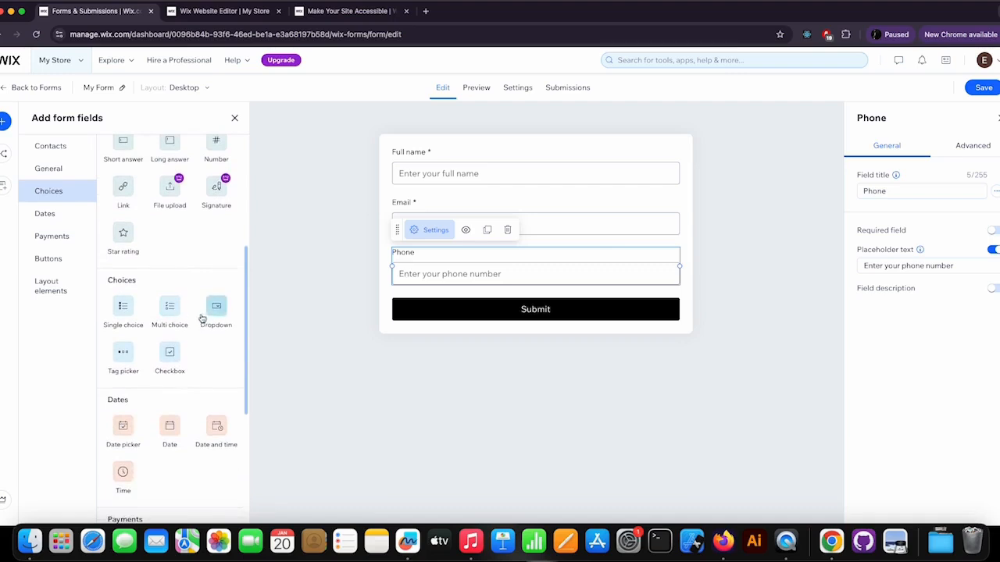
pyautogui.scroll(6, 202, 318)
pyautogui.scroll(1, 204, 317)
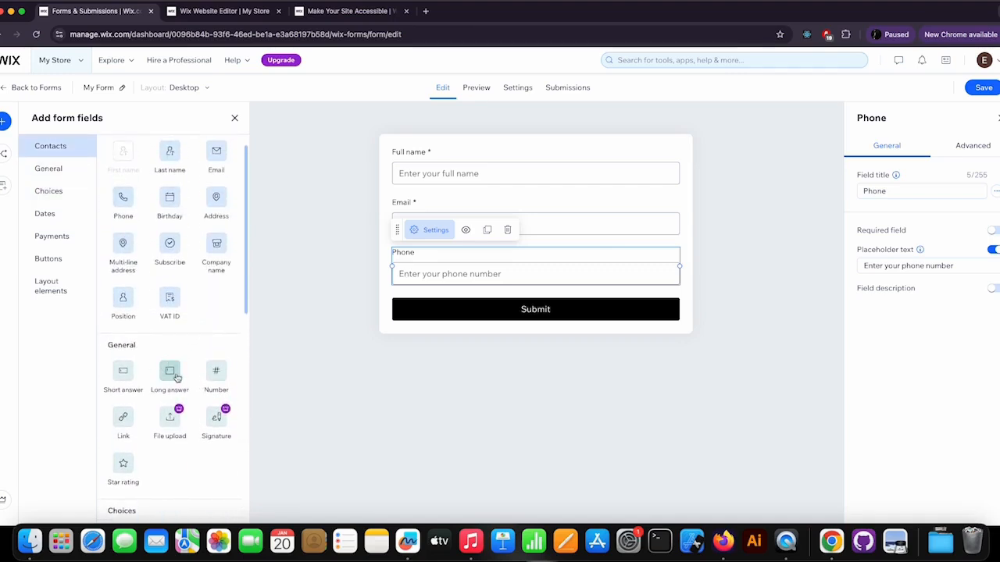
pyautogui.scroll(1, 199, 314)
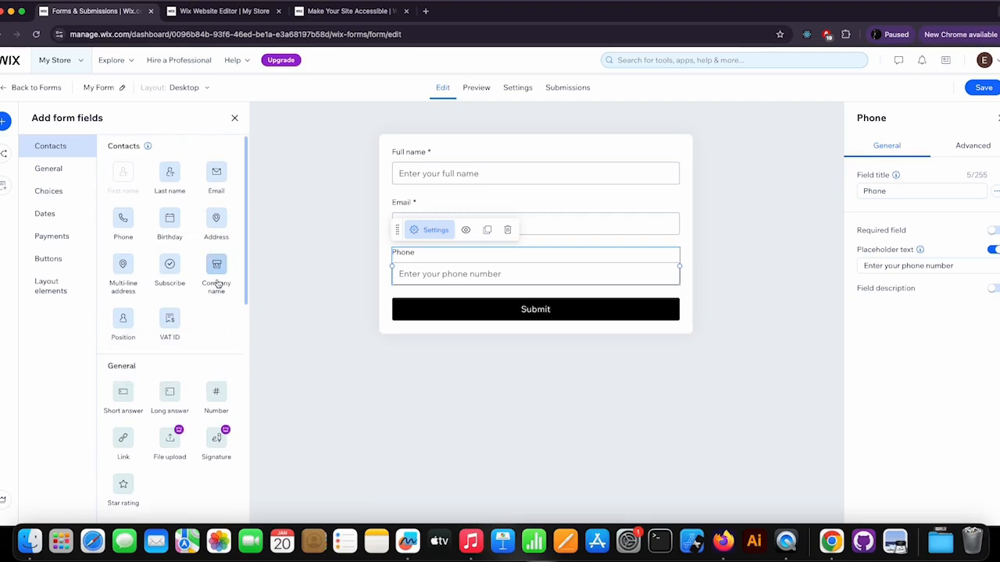
pyautogui.scroll(-2, 214, 305)
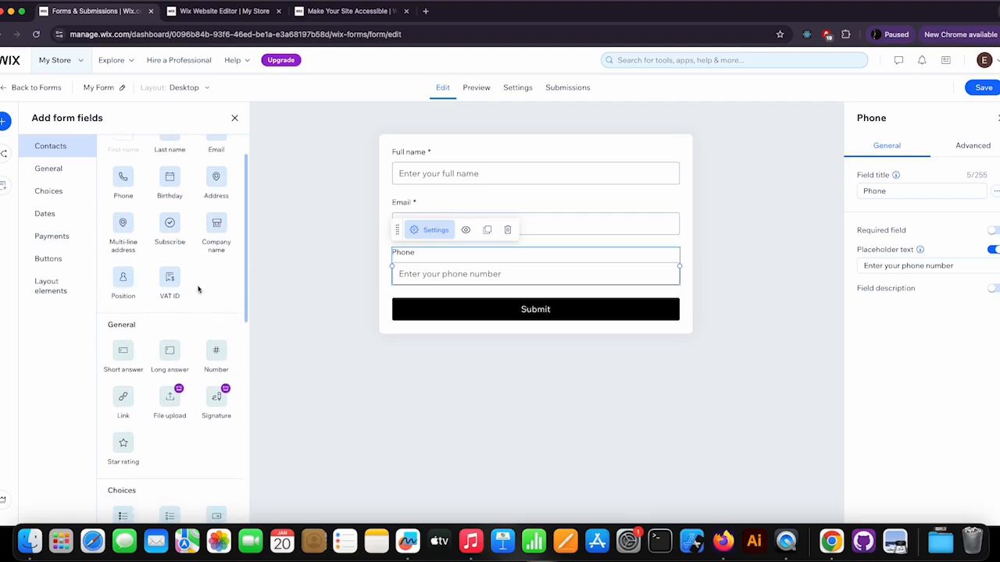
pyautogui.scroll(-4, 203, 295)
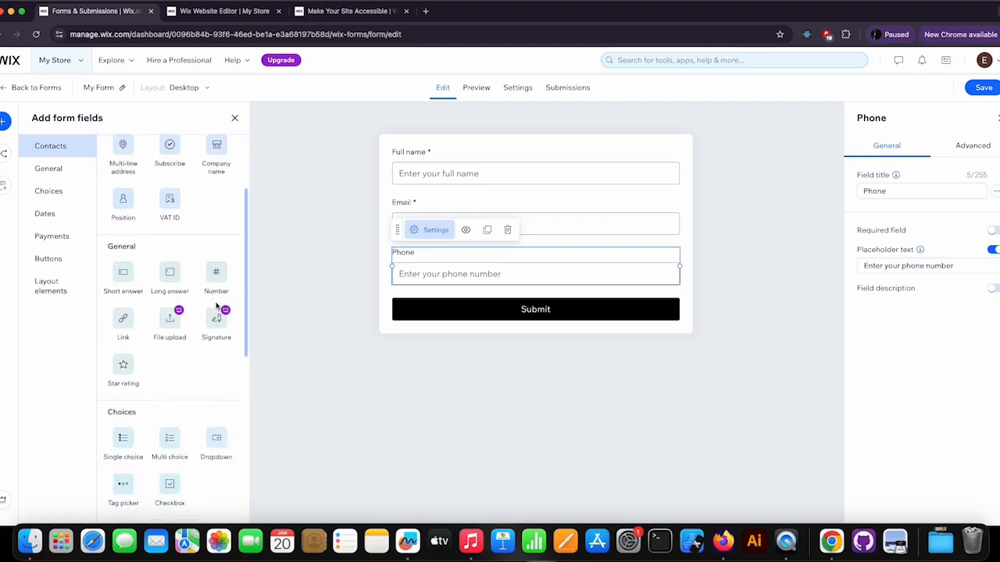
pyautogui.scroll(-1, 217, 307)
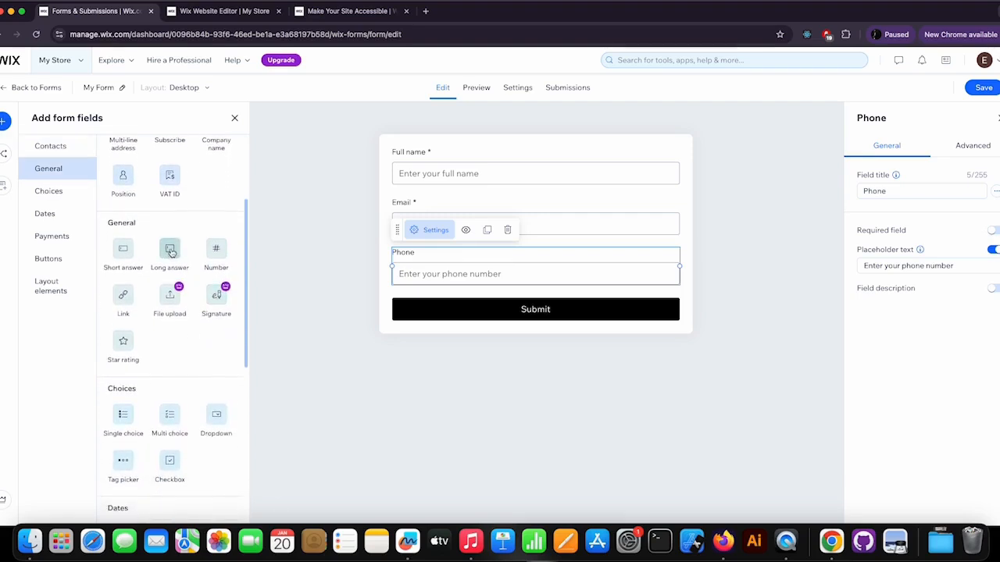
pyautogui.moveTo(169, 249); pyautogui.dragTo(453, 317)
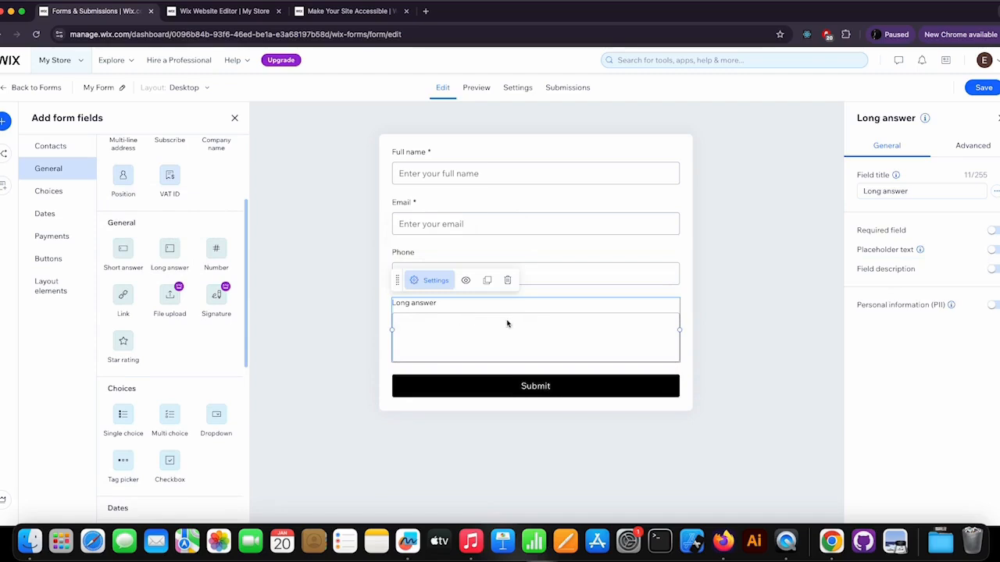
pyautogui.click(918, 190)
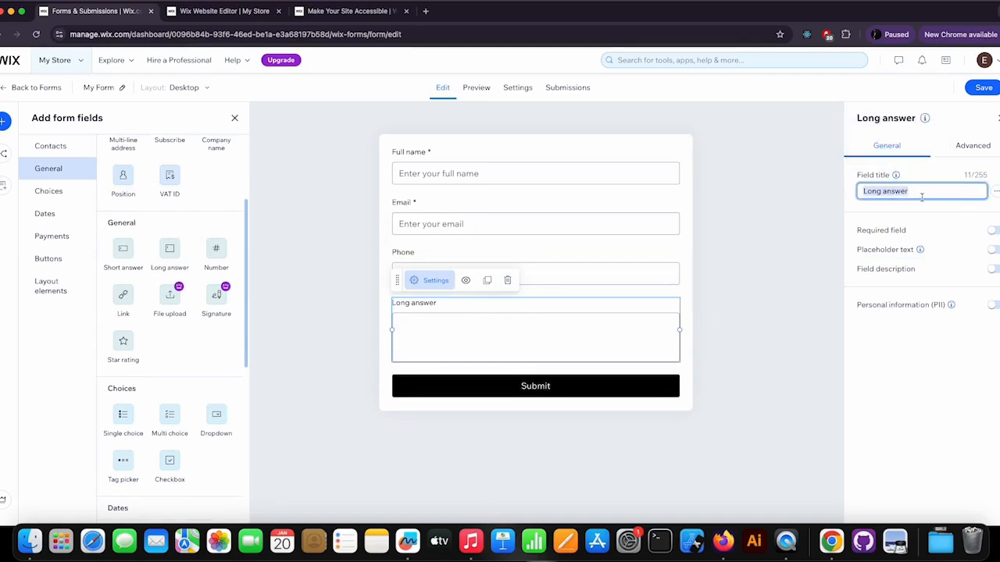
pyautogui.write('Comments')
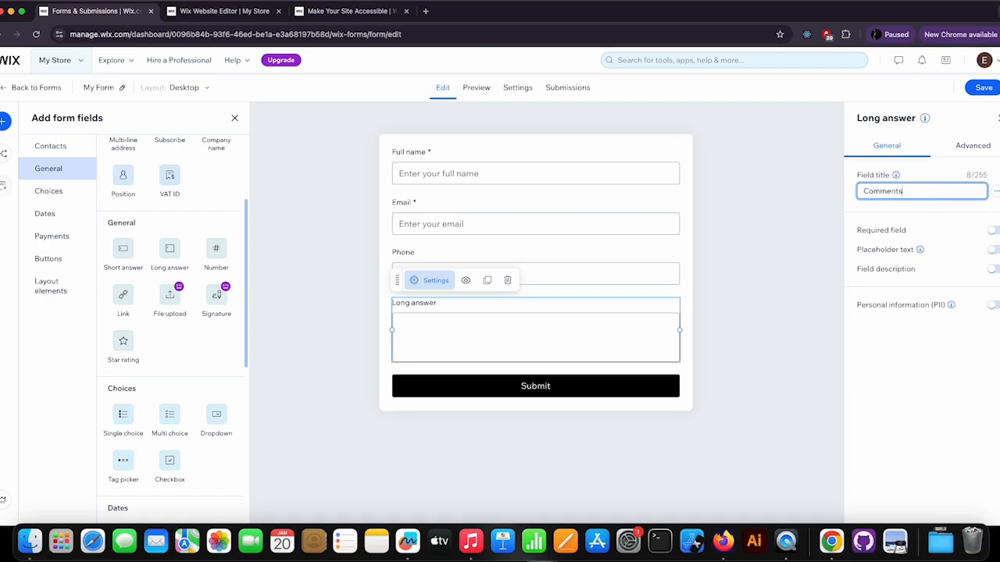
pyautogui.press('Tab')
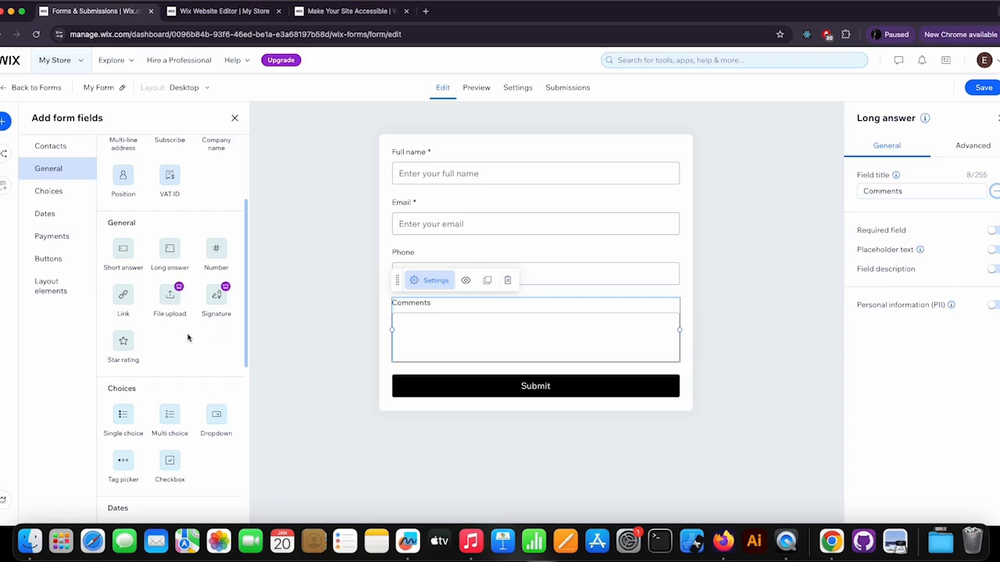
# Step: Add a Dropdown field below Comments and retitle it "Your interesting"
pyautogui.scroll(-4, 191, 337)
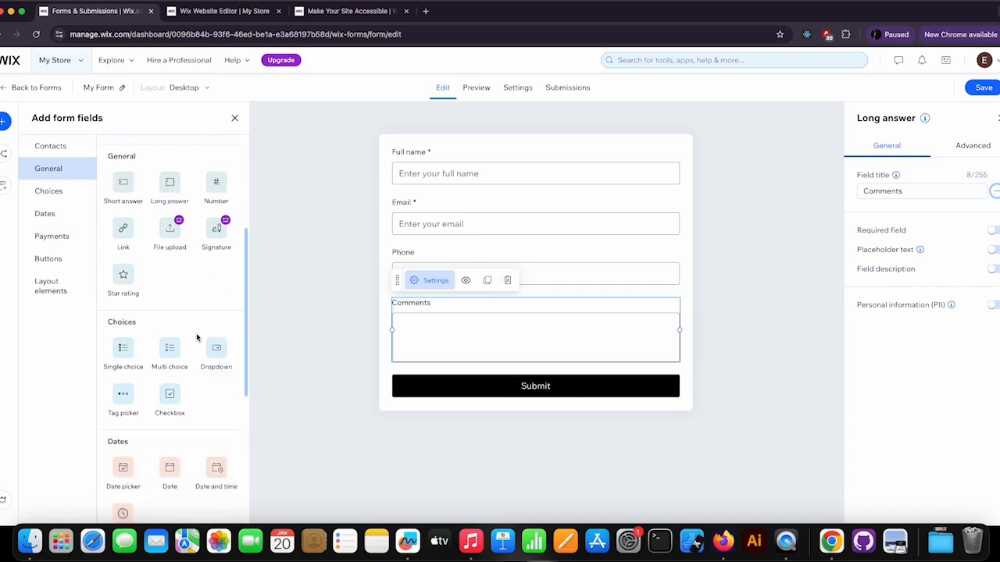
pyautogui.scroll(2, 195, 338)
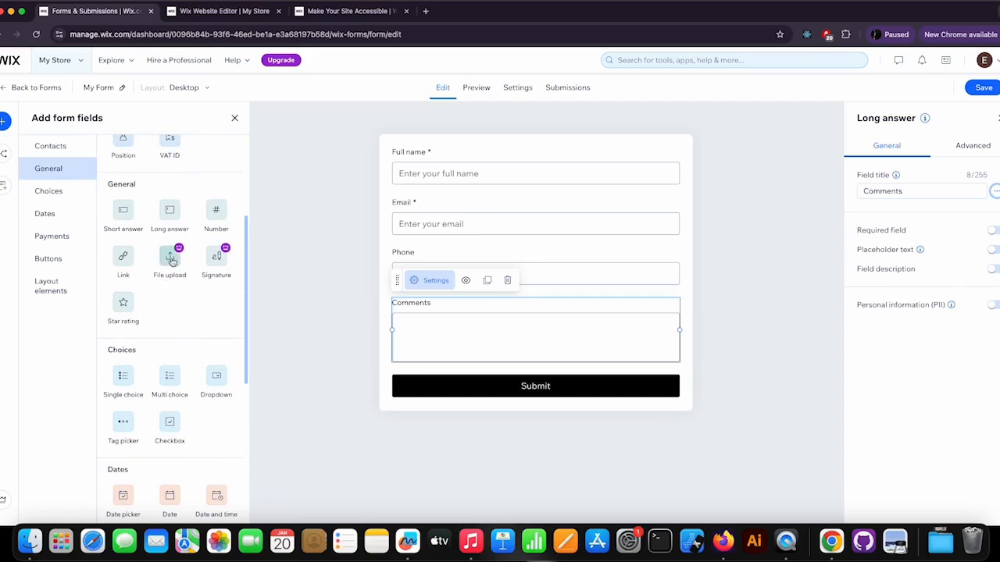
pyautogui.scroll(1, 195, 291)
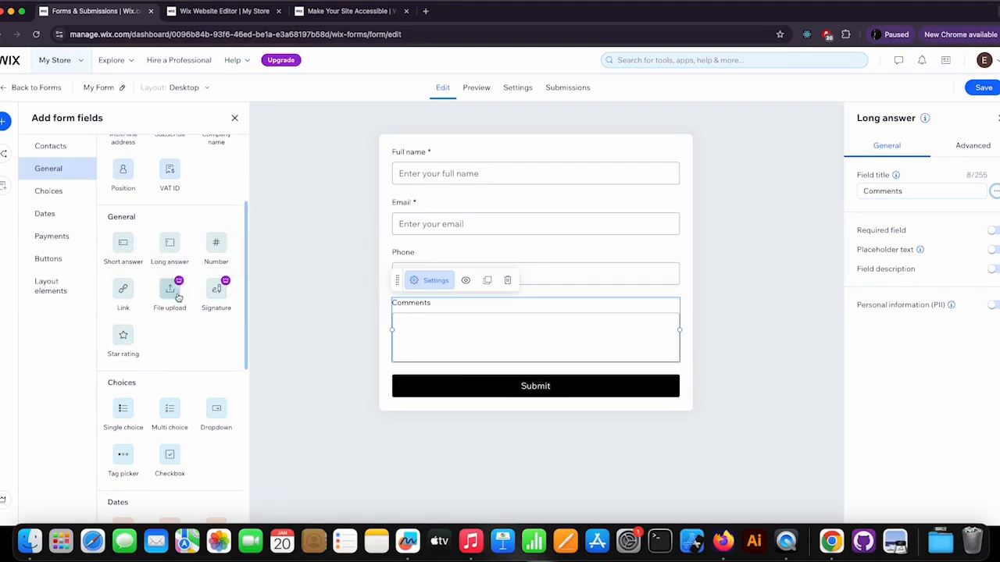
pyautogui.scroll(-3, 219, 328)
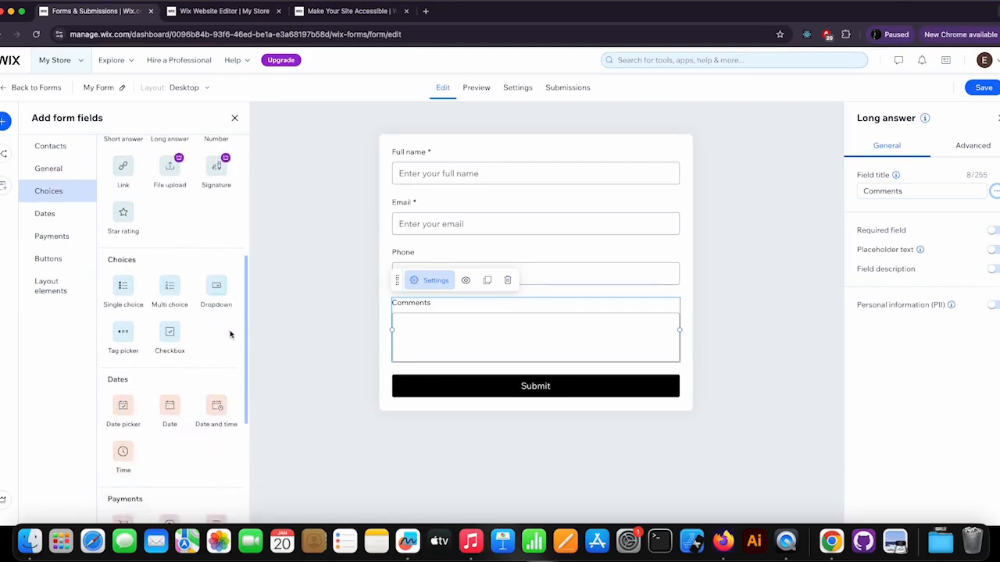
pyautogui.scroll(-2, 230, 335)
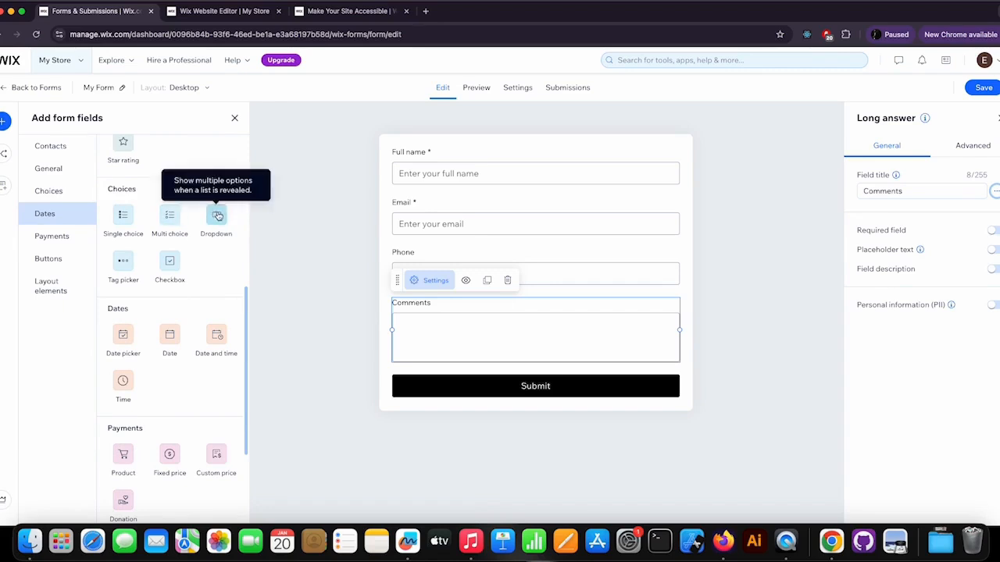
pyautogui.moveTo(215, 217); pyautogui.dragTo(432, 393)
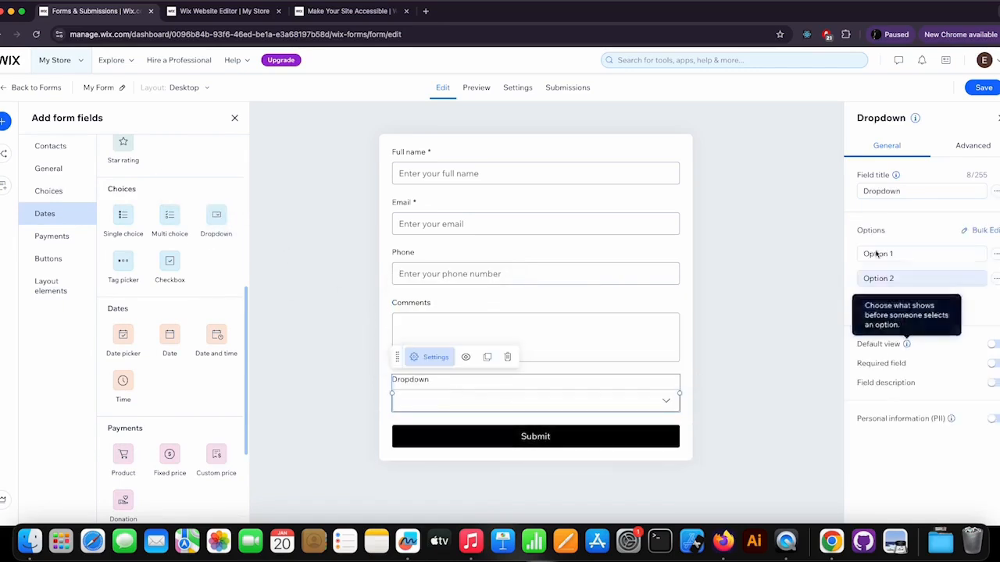
pyautogui.doubleClick(864, 191)
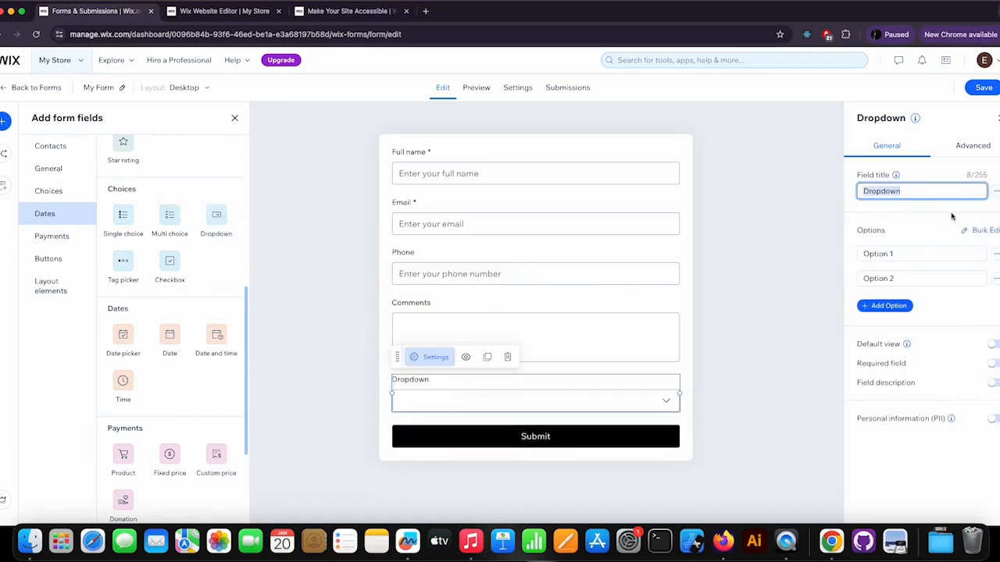
pyautogui.write('You')
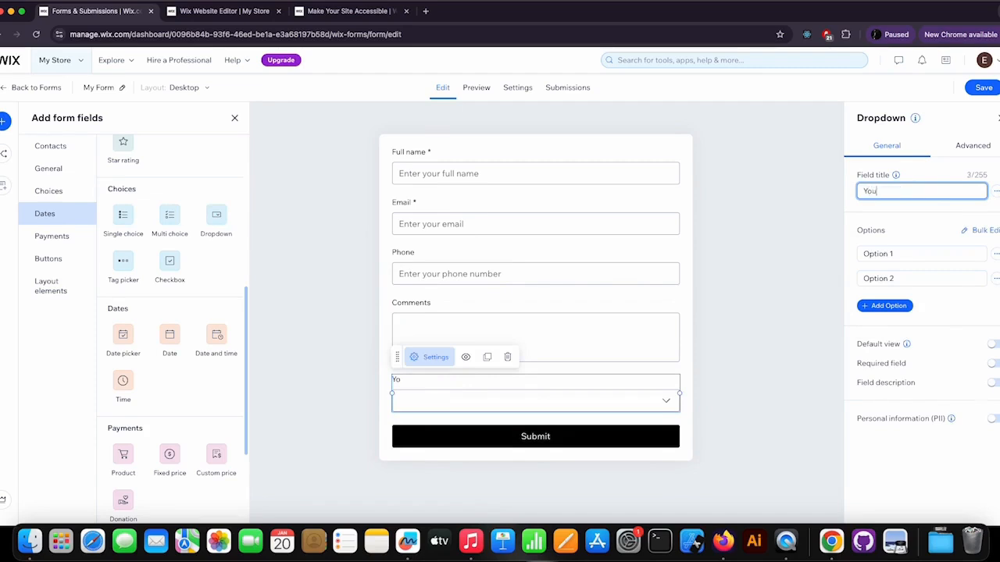
pyautogui.write('r interesting')
pyautogui.press('Tab')
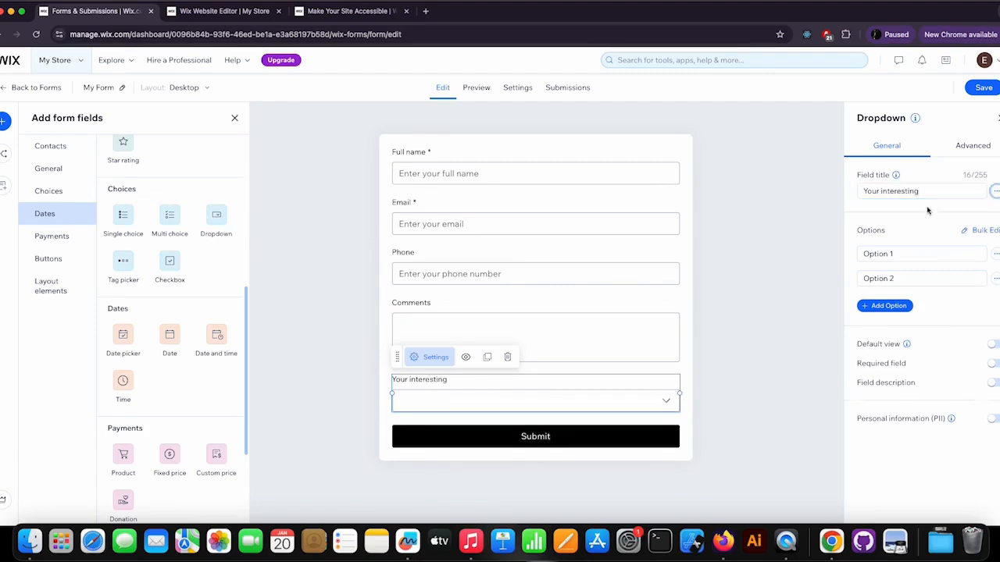
# Step: Set the dropdown options to Pickups, Bridges and a new Machine Heads option, and turn on Default view
pyautogui.click(893, 253)
pyautogui.moveTo(908, 254); pyautogui.dragTo(853, 255)
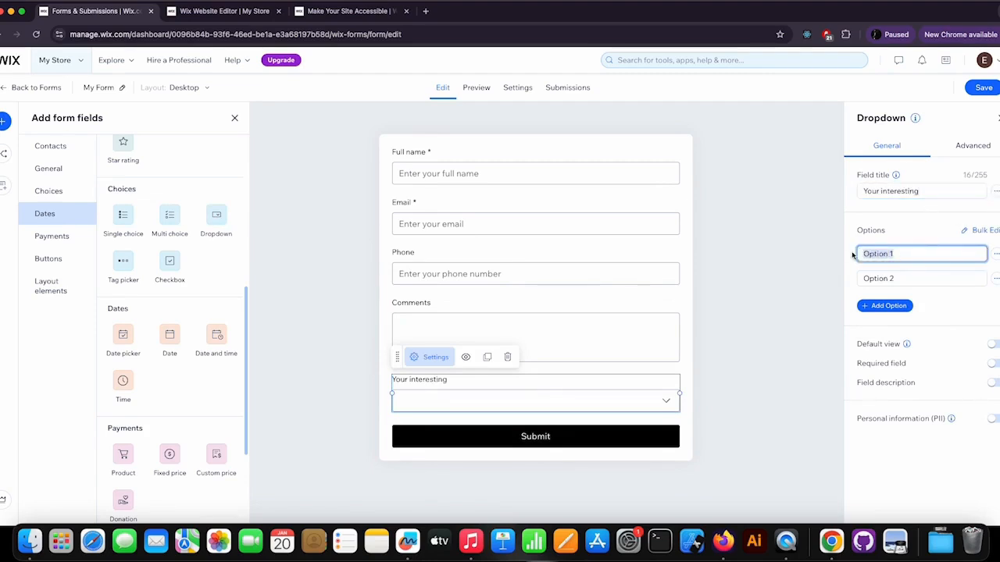
pyautogui.write('Pickups')
pyautogui.press('Tab')
pyautogui.moveTo(908, 278); pyautogui.dragTo(849, 280)
pyautogui.write('Bridges')
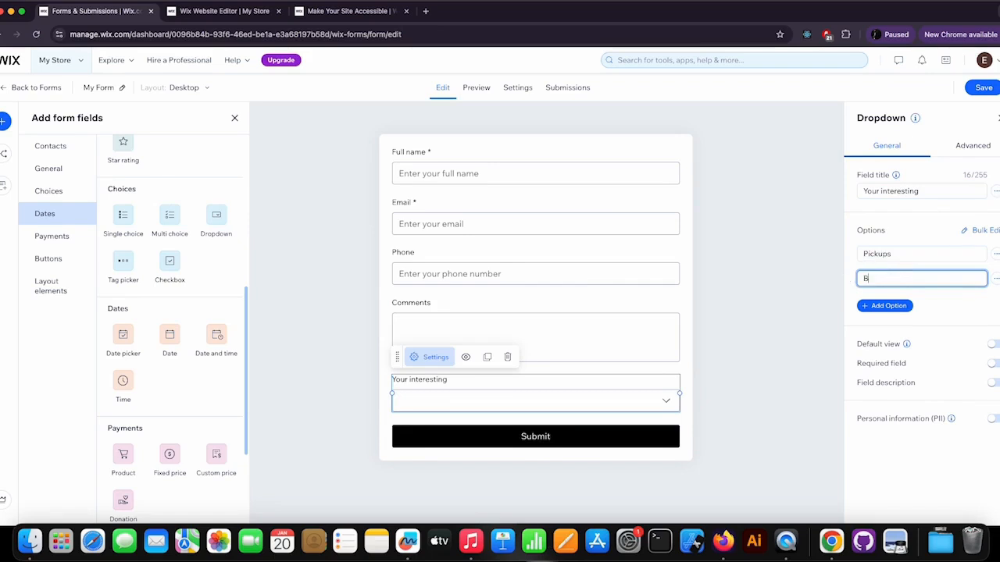
pyautogui.click(897, 305)
pyautogui.moveTo(903, 304); pyautogui.dragTo(849, 303)
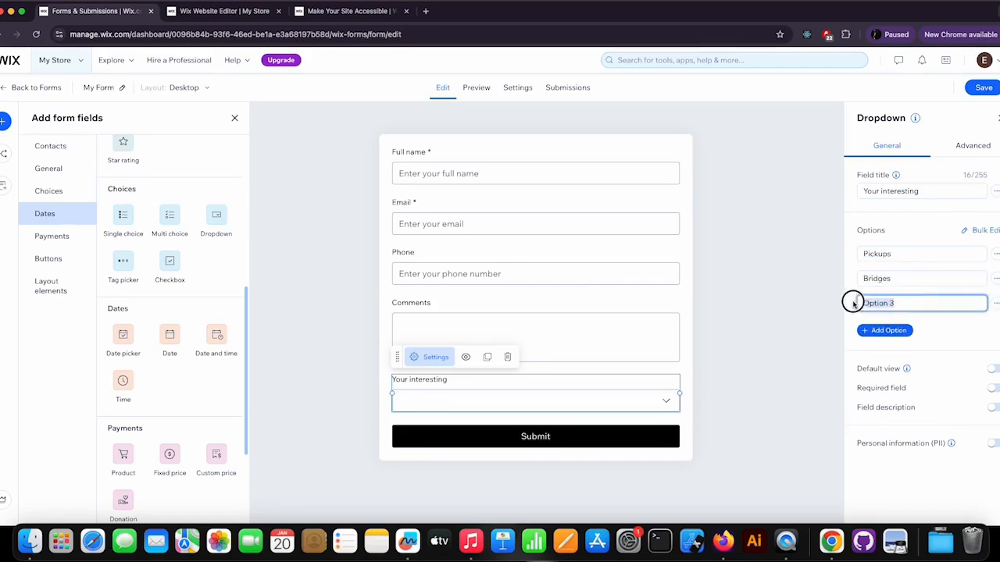
pyautogui.write('Ma')
pyautogui.press('Tab')
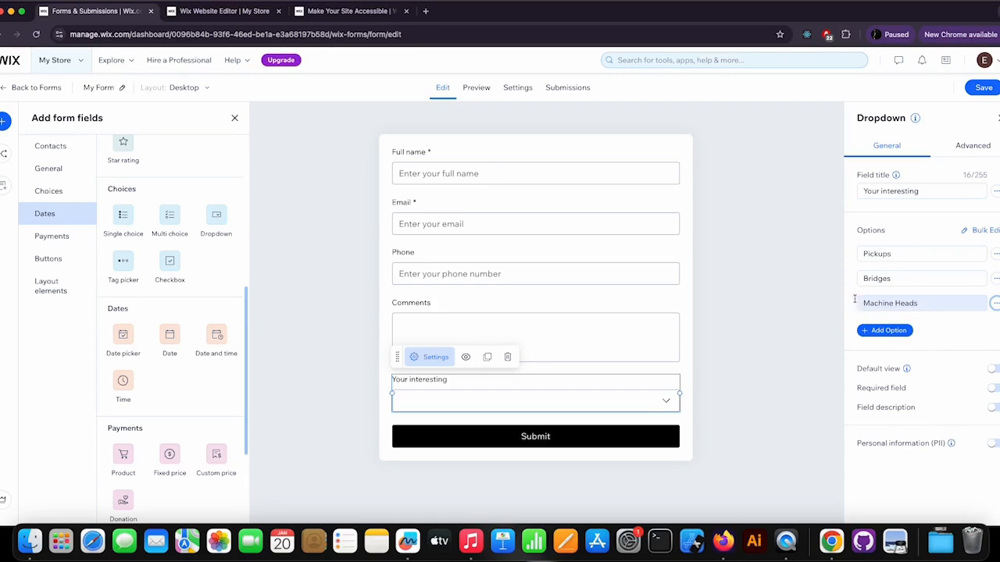
pyautogui.click(994, 369)
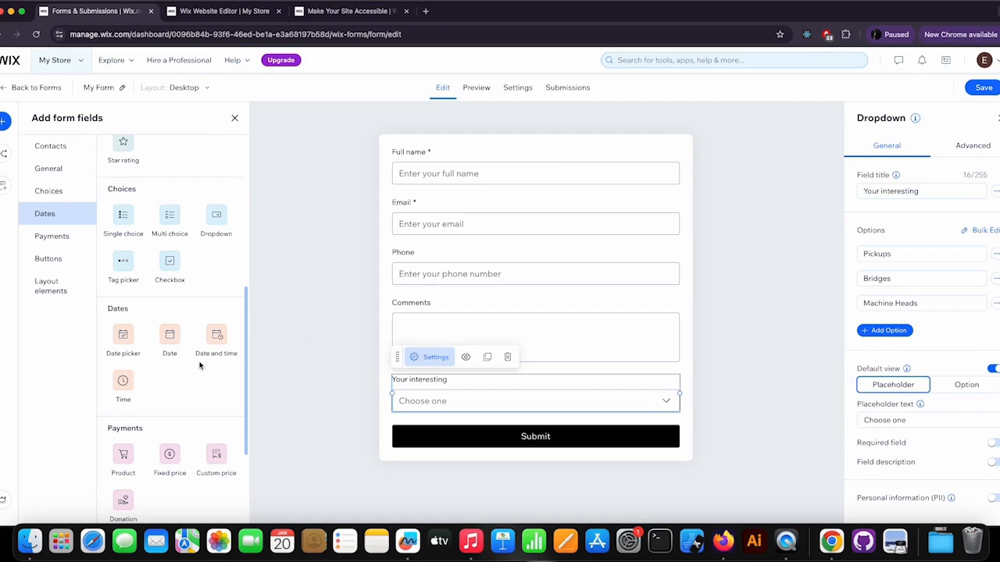
# Step: Add an extra Submit button below the form and delete it again
pyautogui.scroll(-5, 200, 365)
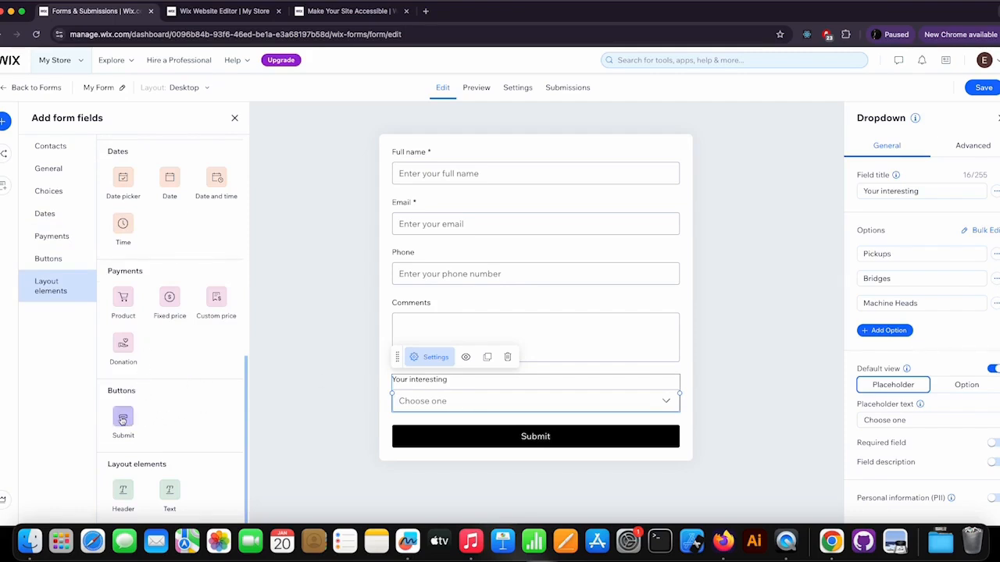
pyautogui.moveTo(126, 423); pyautogui.dragTo(485, 437)
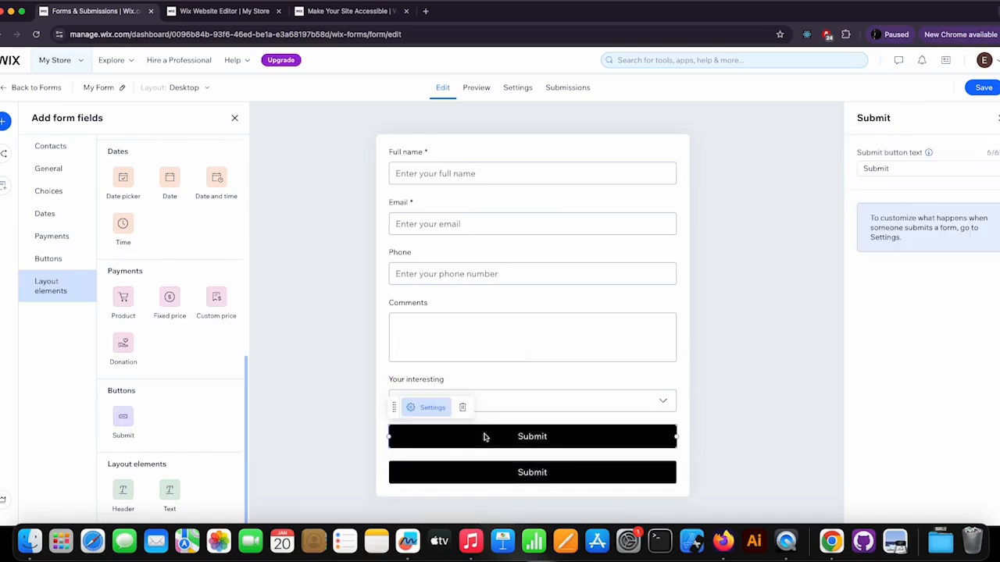
pyautogui.click(908, 174)
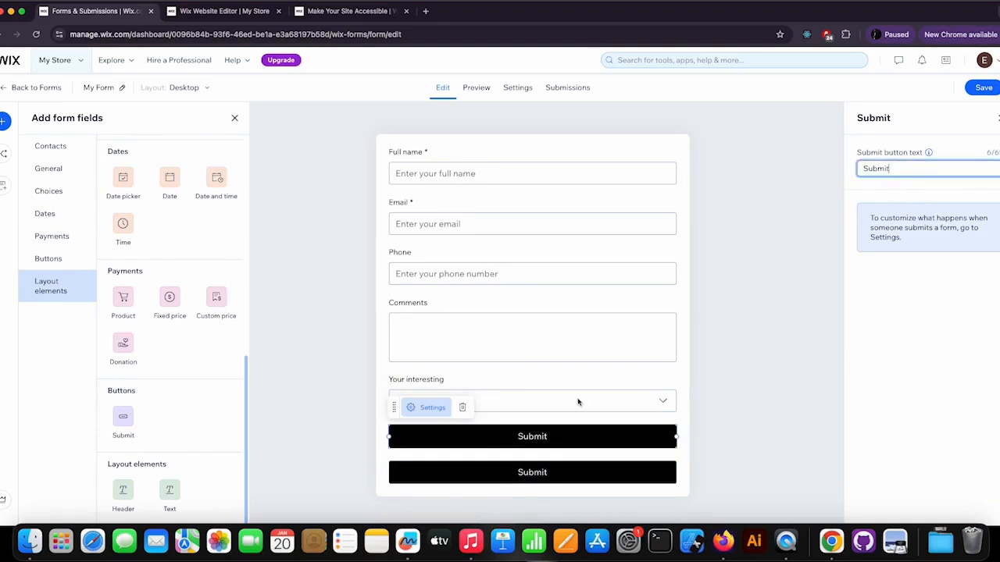
pyautogui.click(434, 410)
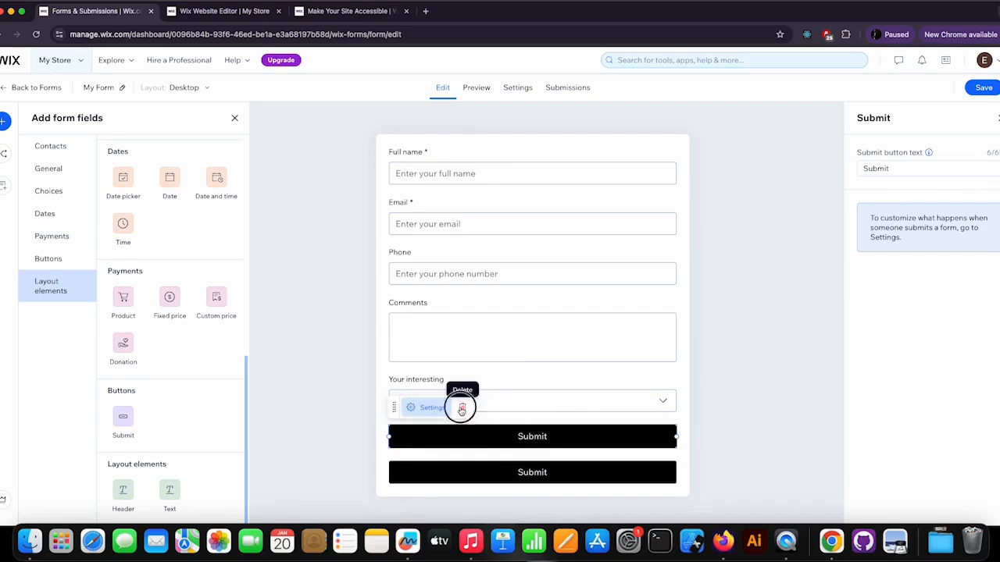
pyautogui.click(463, 409)
pyautogui.click(575, 439)
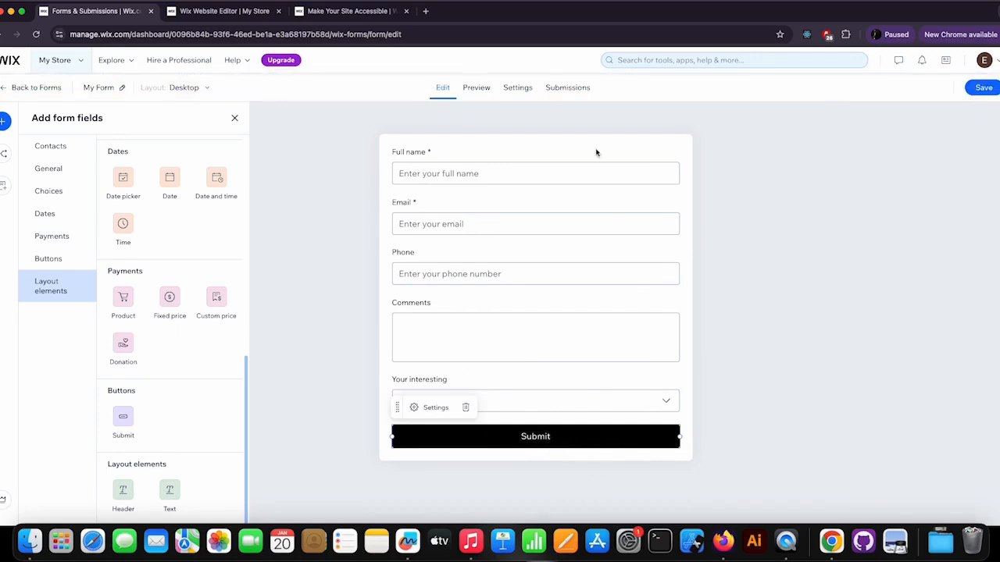
# Step: Preview the form and review its general, confirmation, payment and spam settings
pyautogui.click(475, 89)
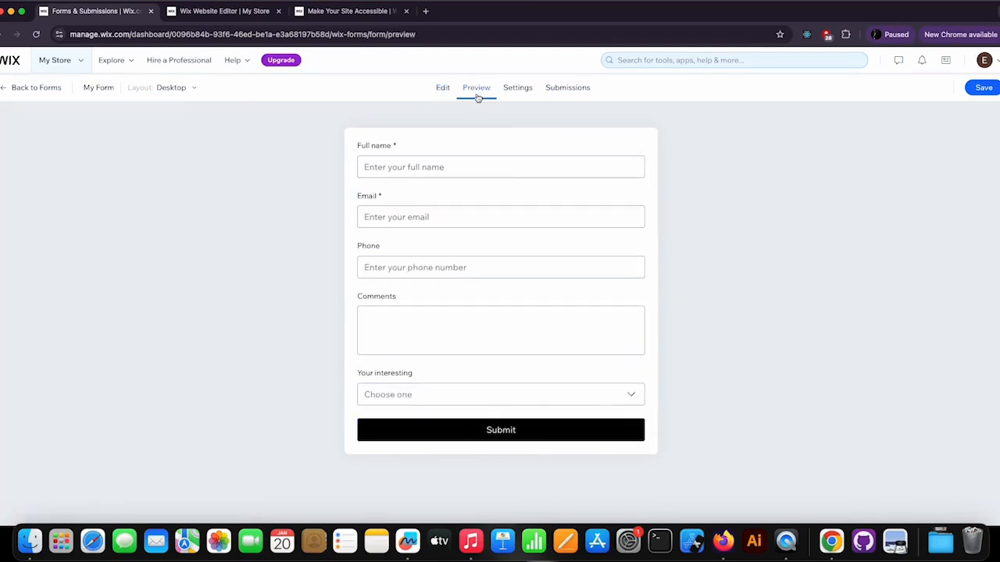
pyautogui.click(518, 92)
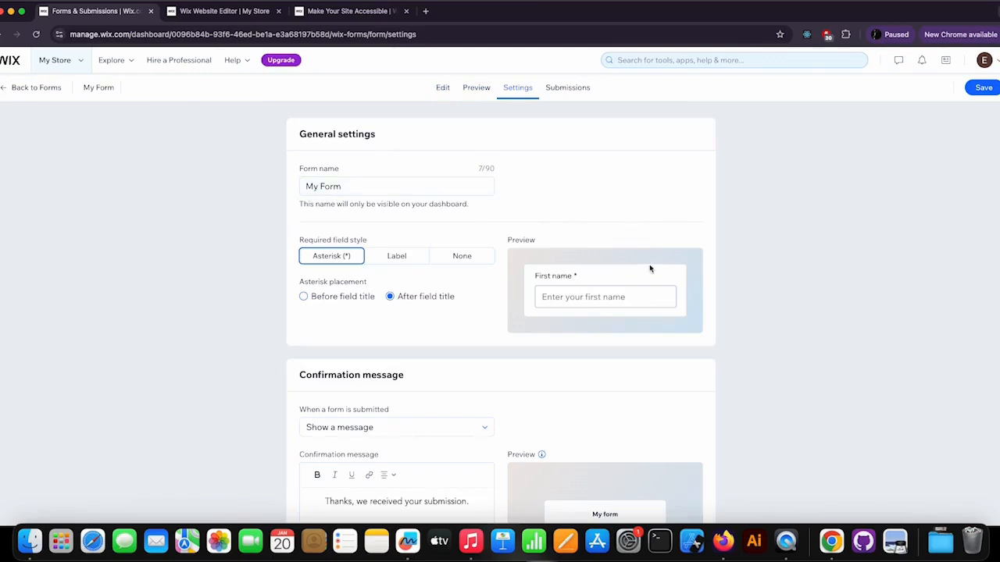
pyautogui.scroll(-5, 656, 270)
pyautogui.scroll(-6, 659, 270)
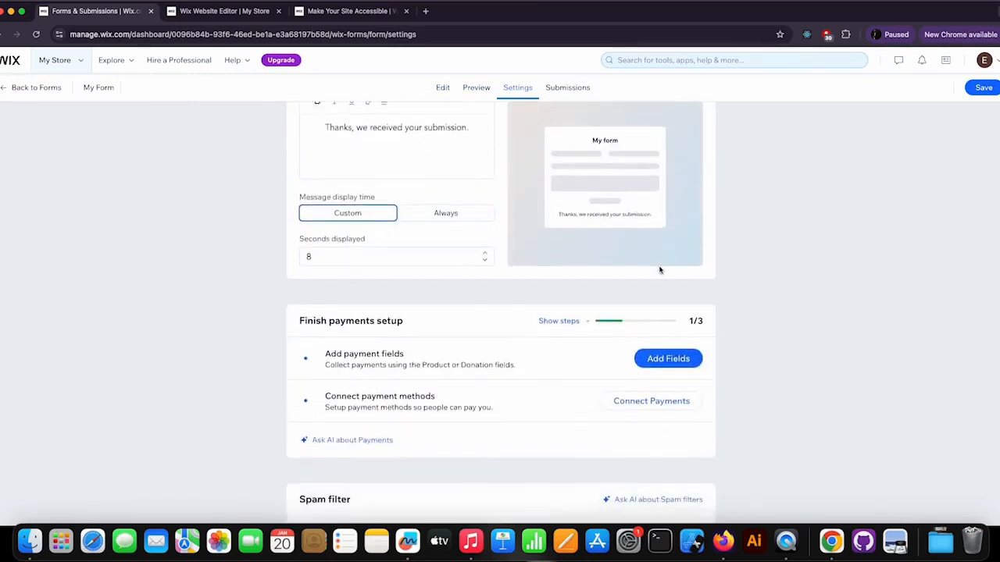
pyautogui.scroll(-1, 660, 271)
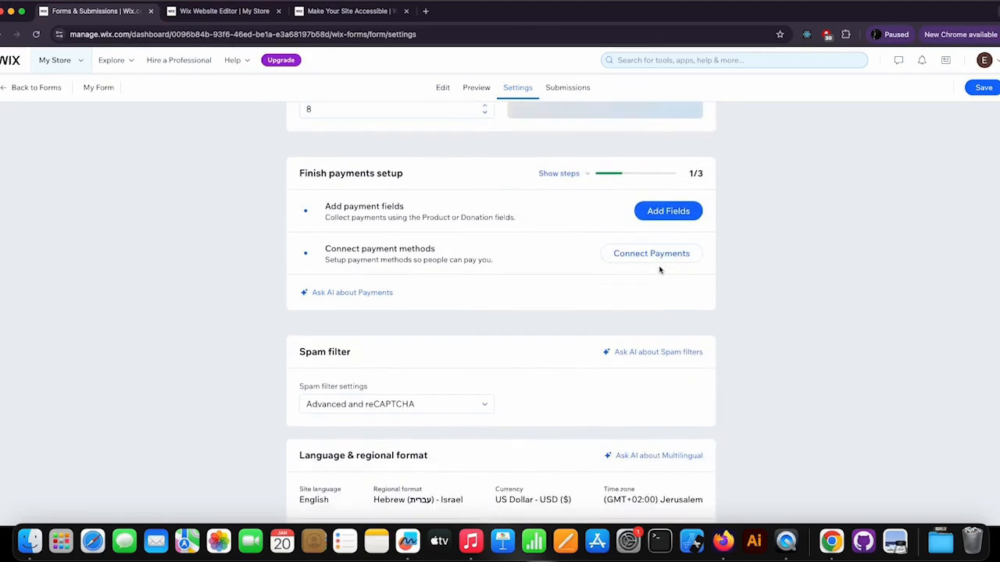
pyautogui.scroll(-2, 660, 270)
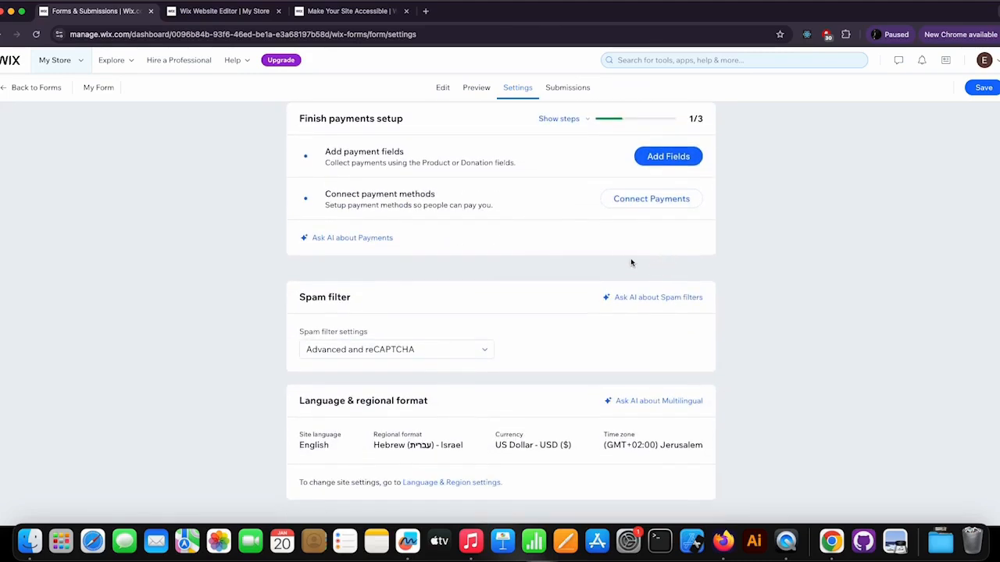
pyautogui.scroll(10, 631, 263)
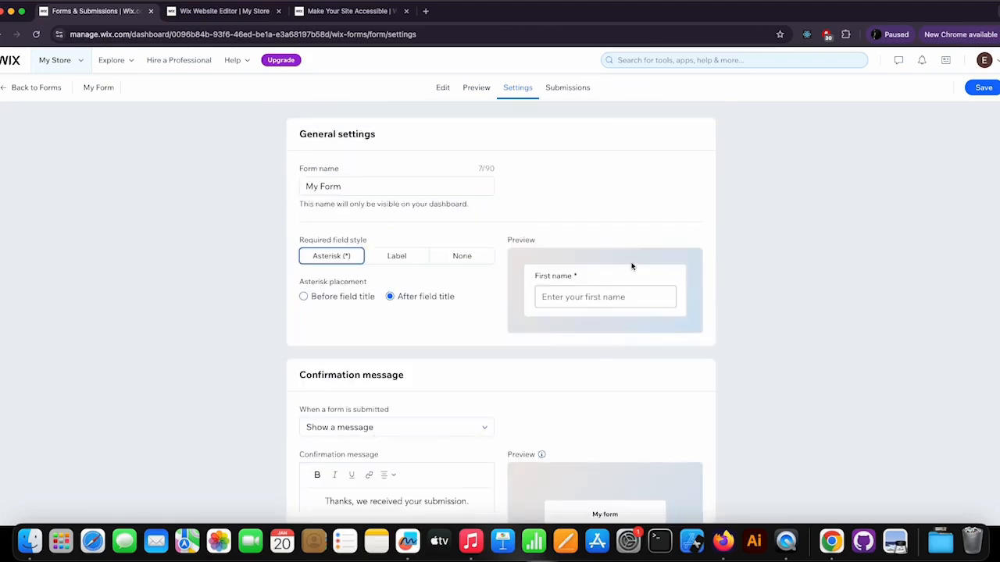
pyautogui.click(443, 89)
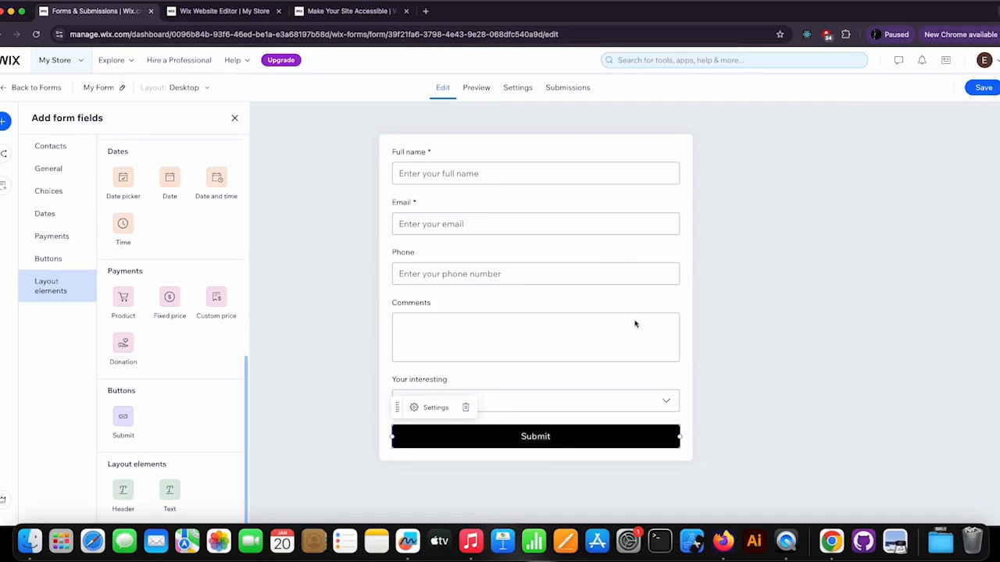
# Step: Save the form and go back to the Forms and Submissions list
pyautogui.click(986, 91)
pyautogui.click(56, 90)
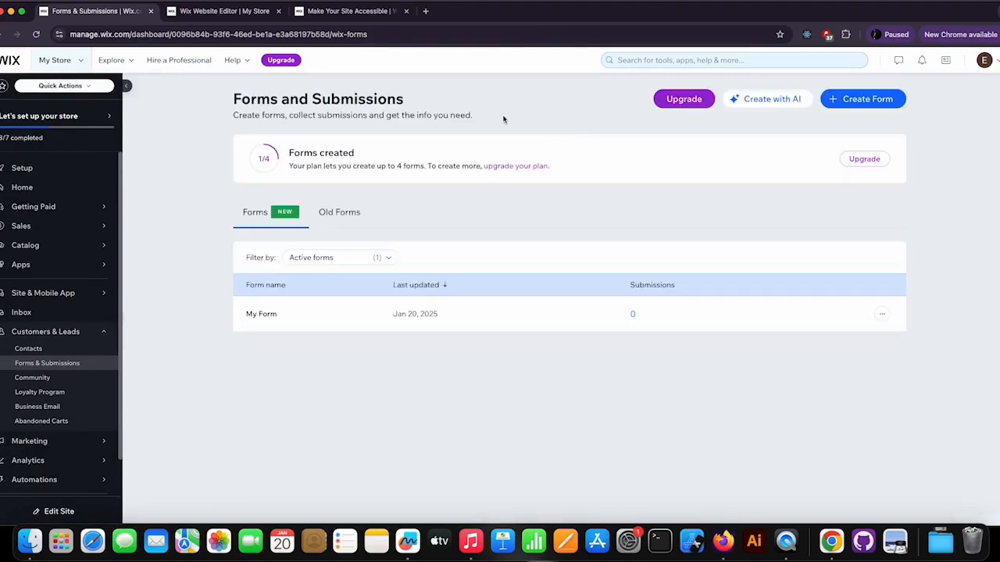
# Step: In the website editor, connect My Form to the Add form placeholder in the Contact Us box on the Customer Service page
pyautogui.click(235, 13)
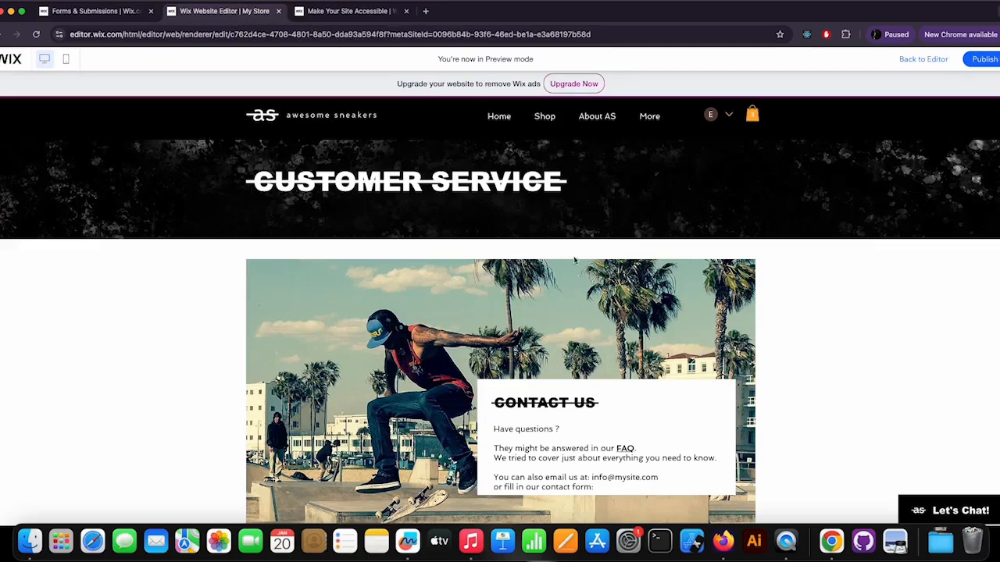
pyautogui.scroll(-5, 580, 262)
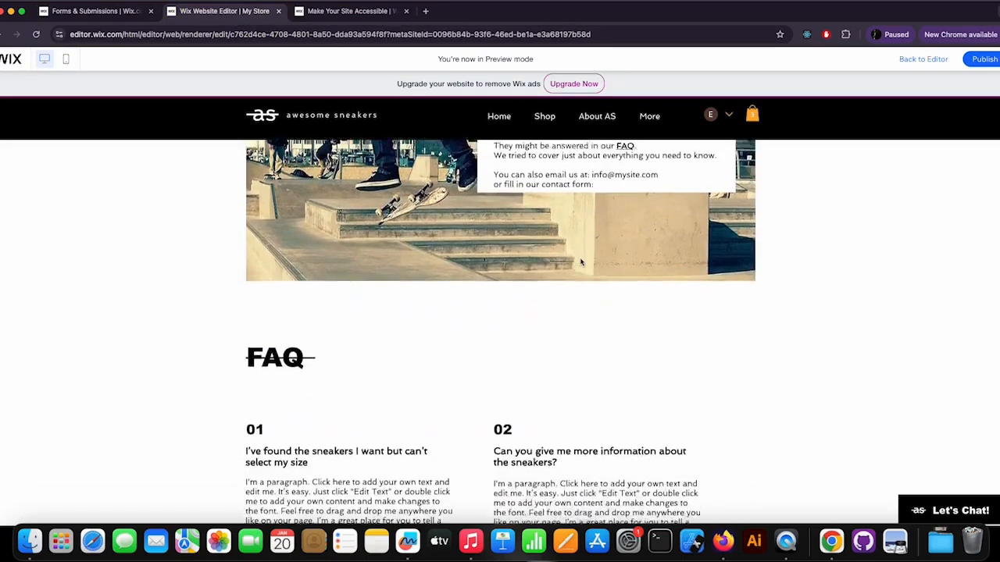
pyautogui.scroll(1, 580, 262)
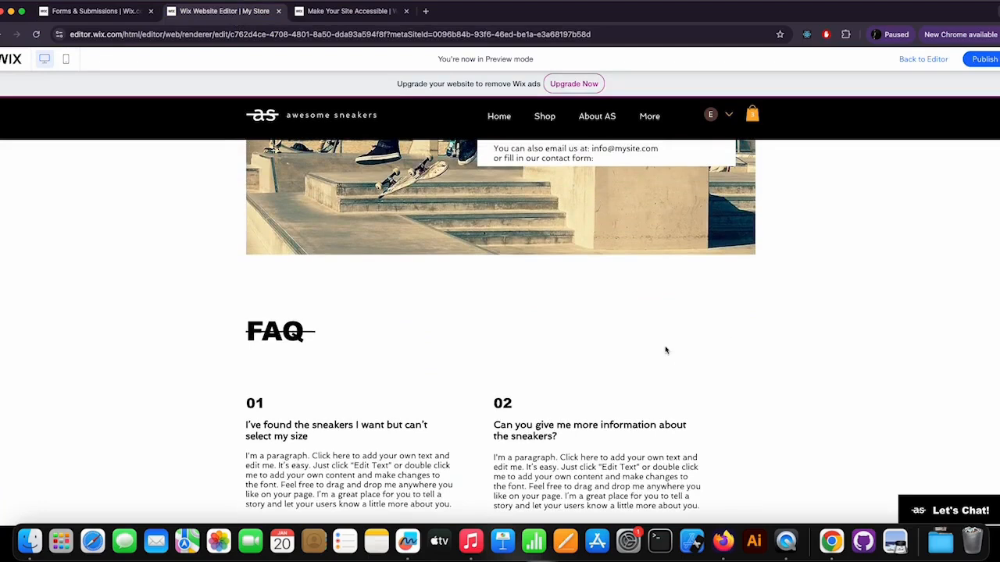
pyautogui.scroll(8, 666, 350)
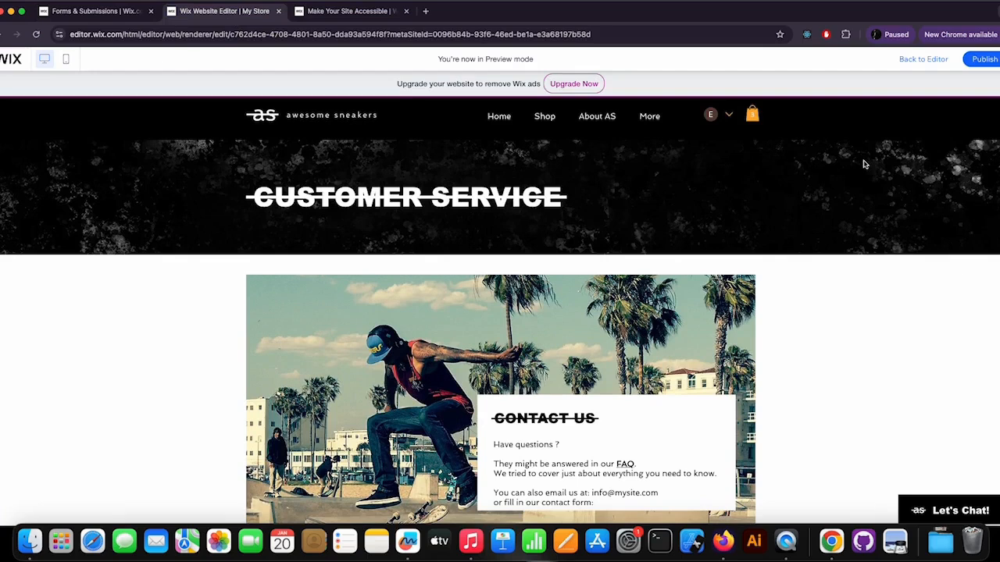
pyautogui.click(920, 61)
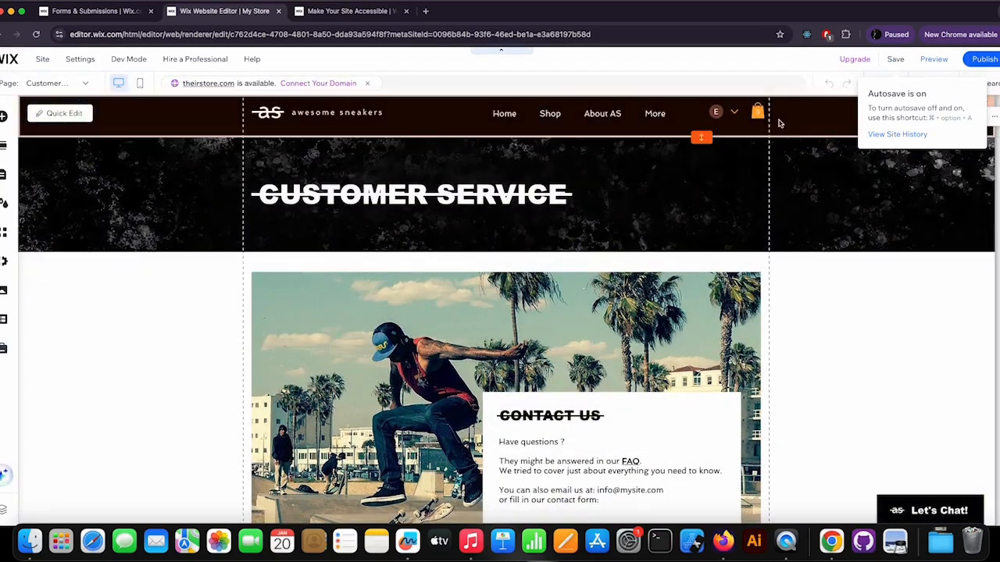
pyautogui.scroll(-3, 789, 307)
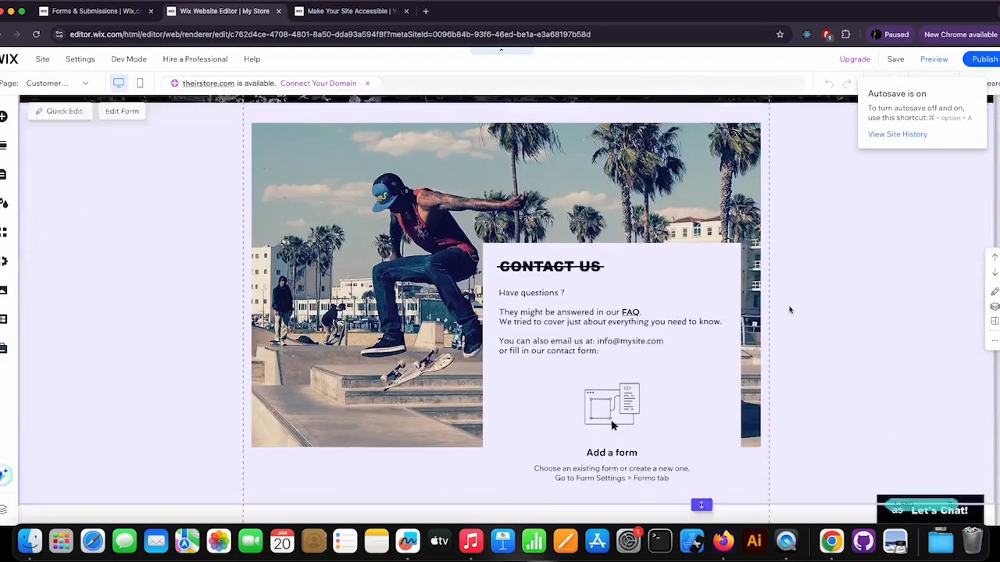
pyautogui.scroll(-9, 789, 310)
pyautogui.scroll(-11, 758, 349)
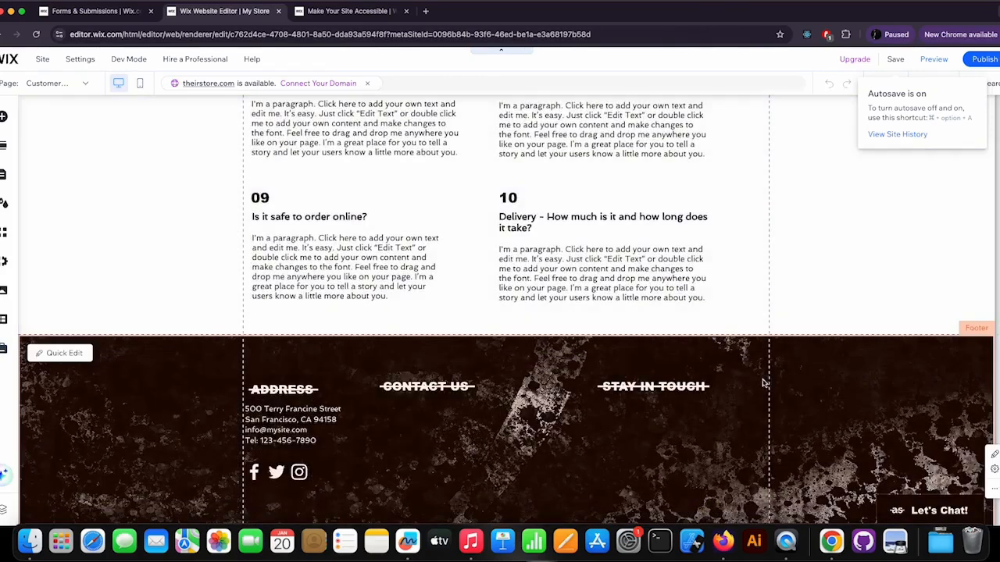
pyautogui.scroll(-2, 764, 382)
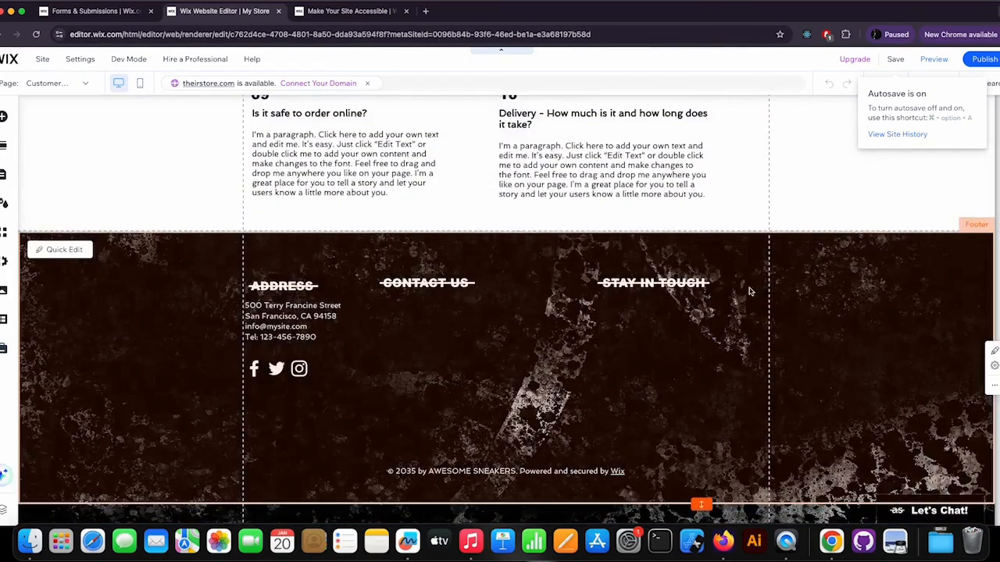
pyautogui.scroll(5, 825, 297)
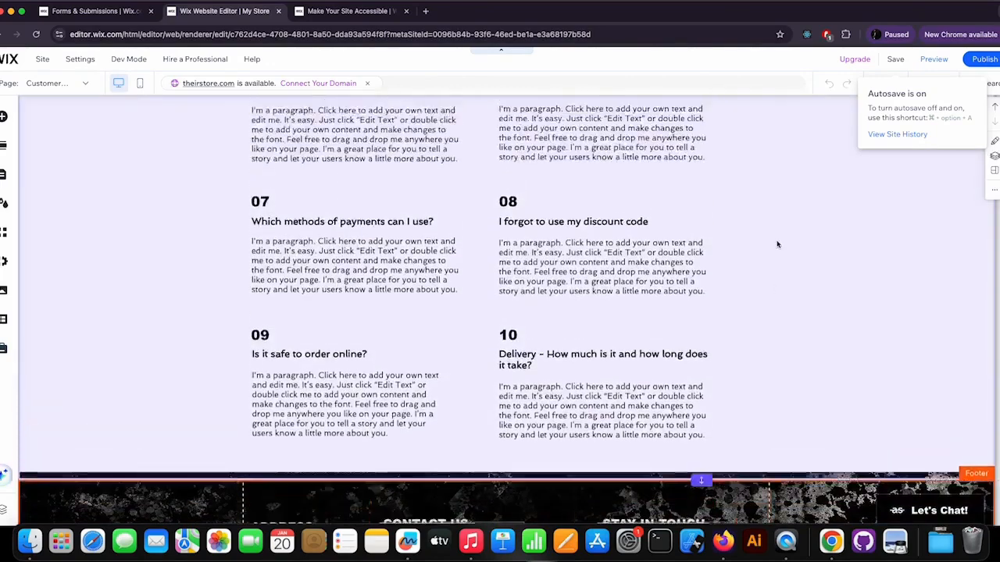
pyautogui.scroll(8, 773, 243)
pyautogui.scroll(8, 767, 243)
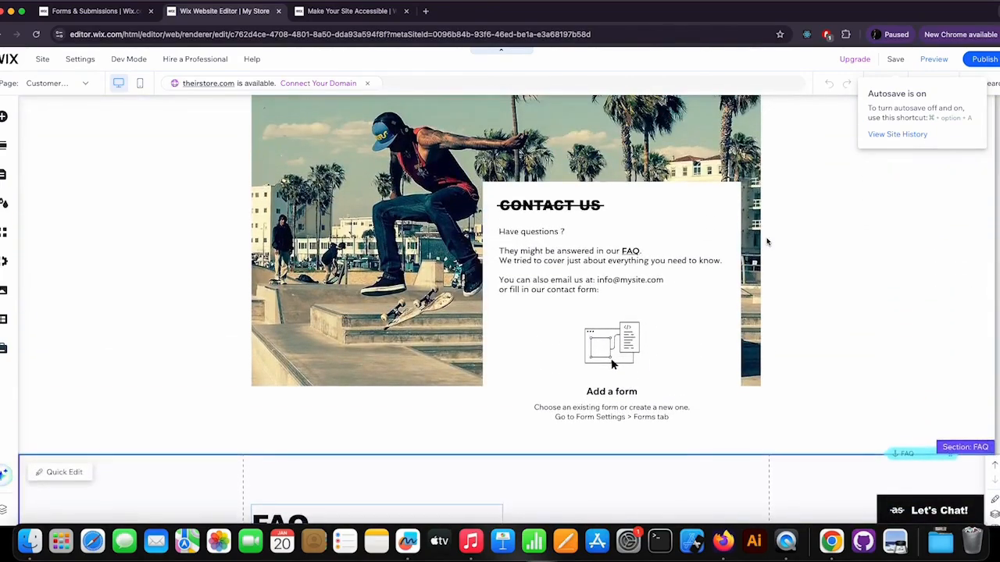
pyautogui.scroll(1, 797, 244)
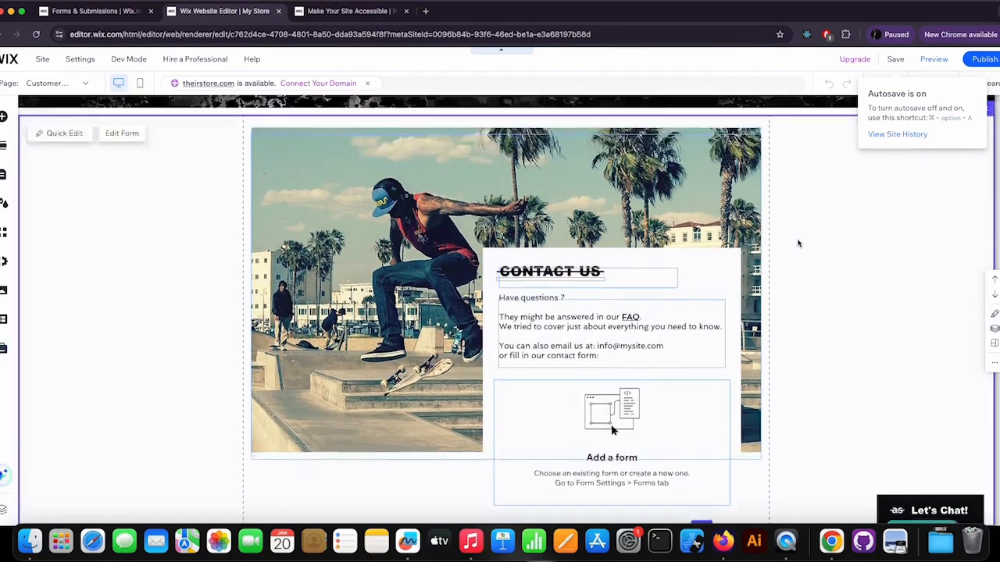
pyautogui.scroll(3, 797, 244)
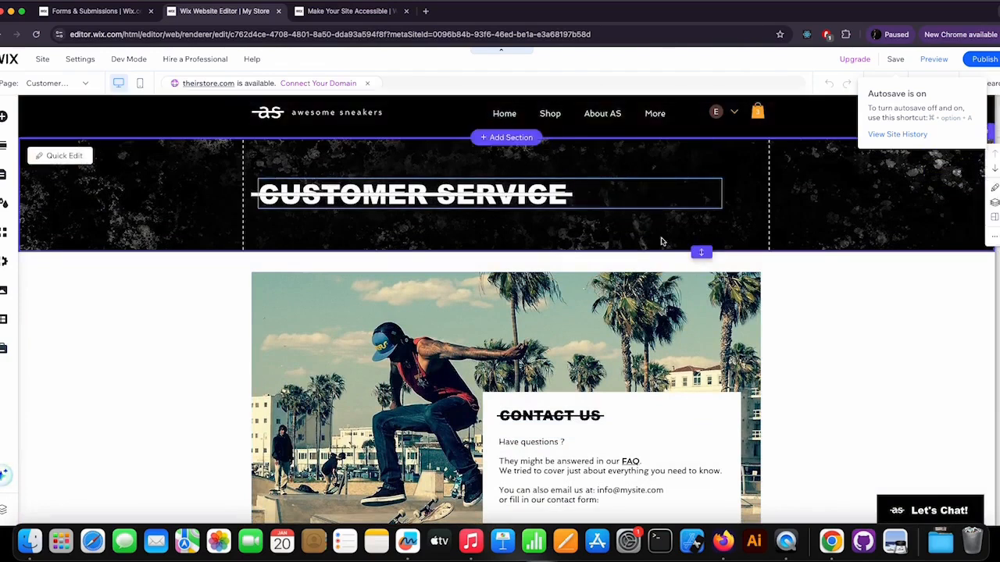
pyautogui.scroll(-4, 698, 252)
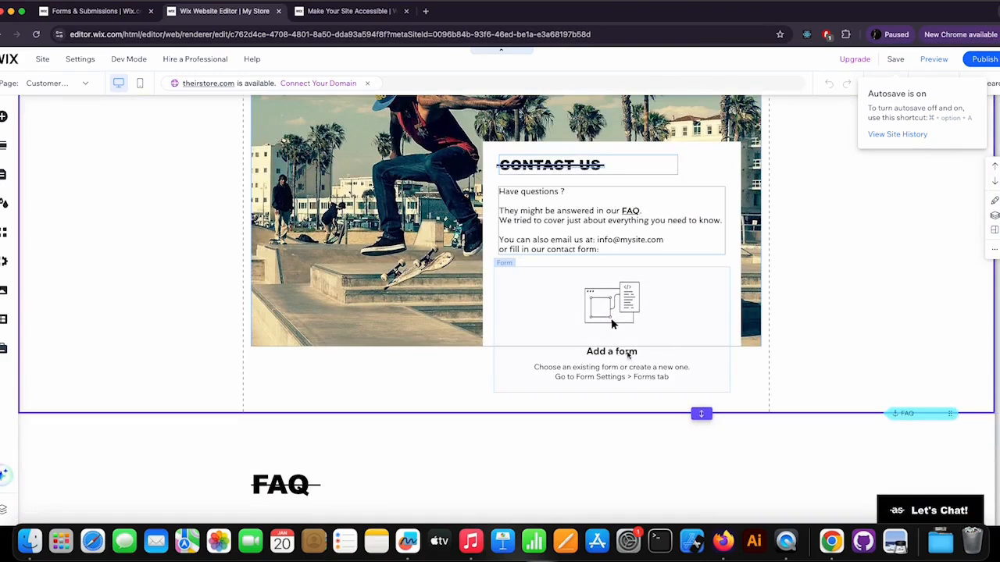
pyautogui.click(617, 324)
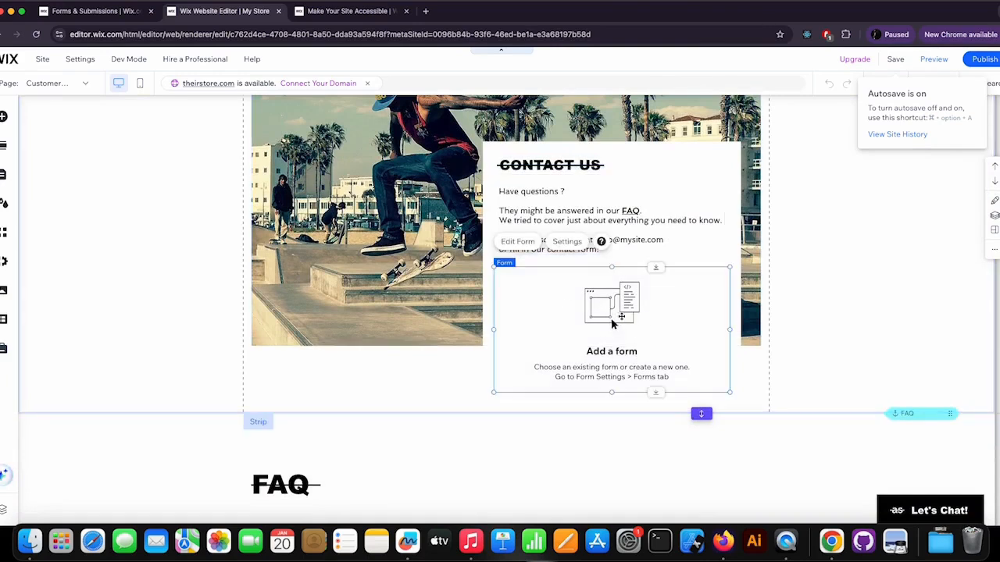
pyautogui.click(570, 244)
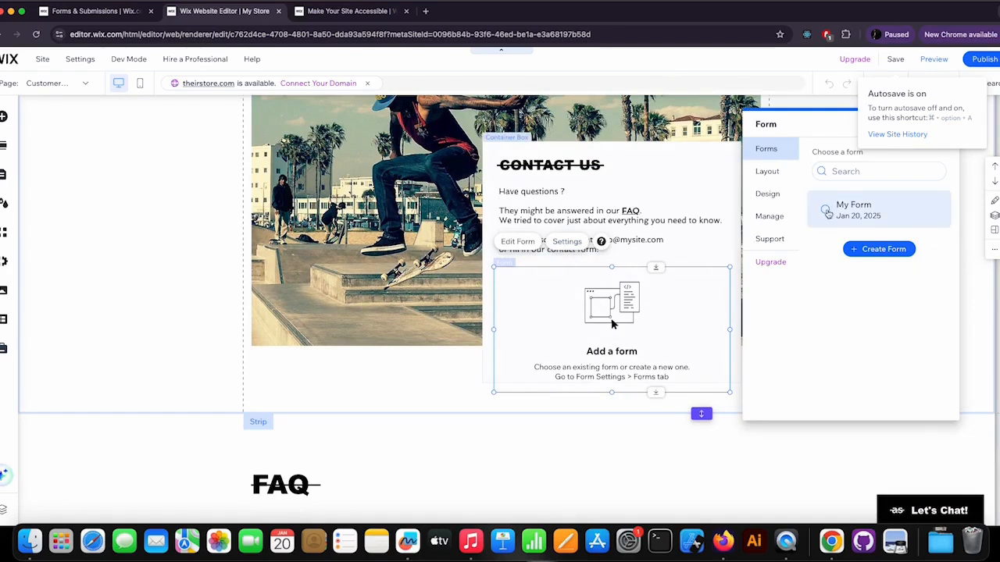
pyautogui.click(886, 213)
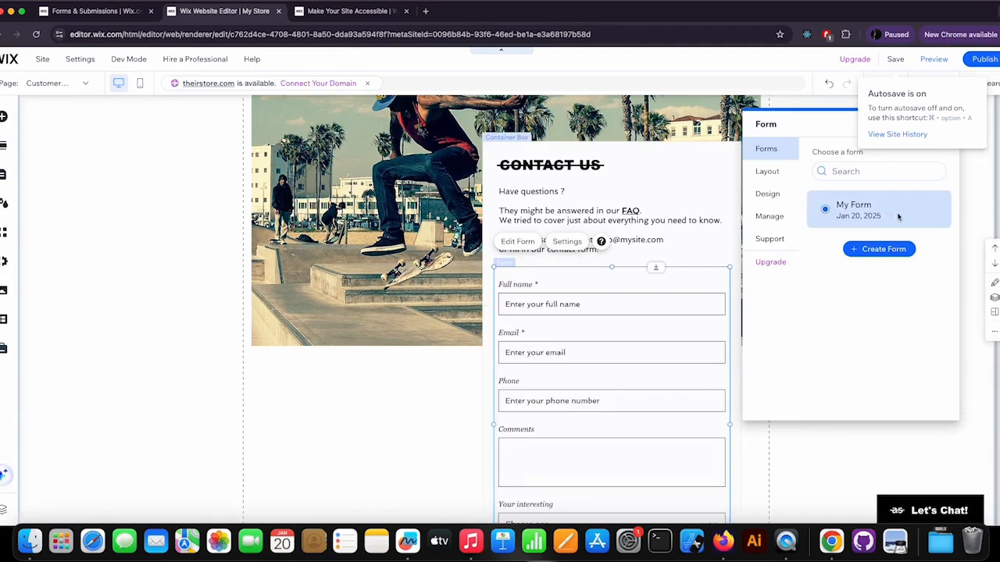
pyautogui.moveTo(837, 130); pyautogui.dragTo(817, 267)
pyautogui.click(922, 263)
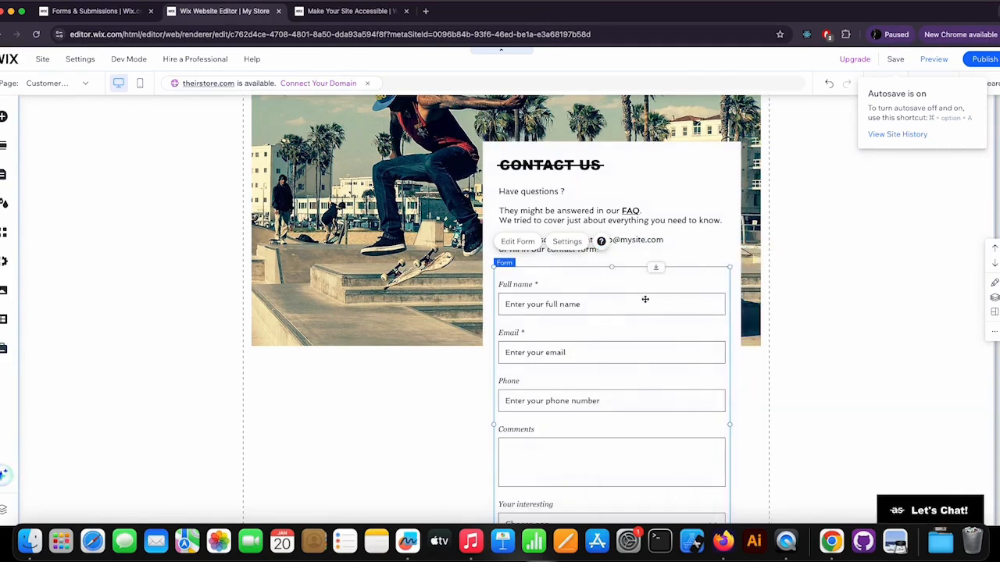
# Step: Publish the site with the embedded contact form
pyautogui.scroll(-4, 646, 299)
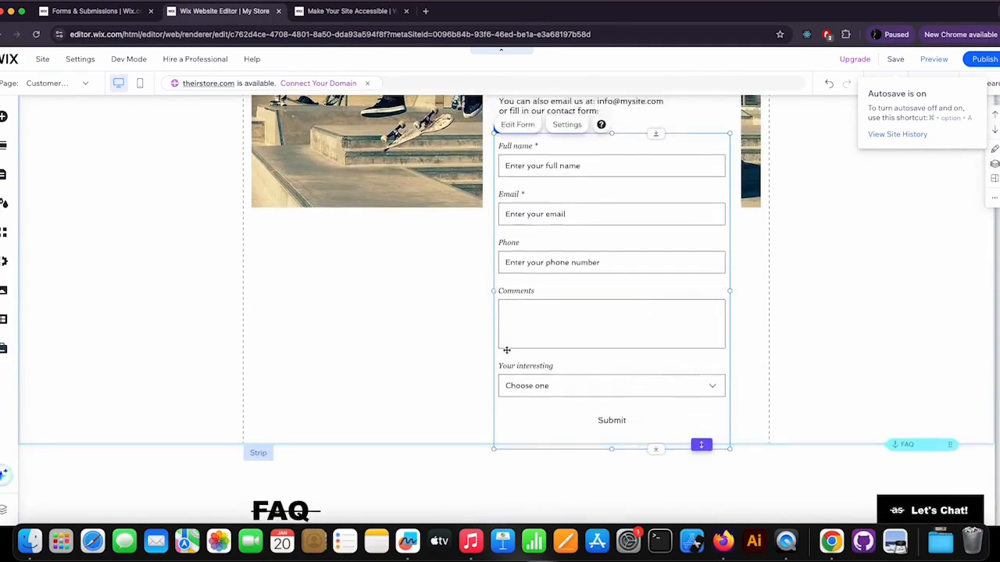
pyautogui.scroll(7, 507, 351)
pyautogui.scroll(-4, 507, 353)
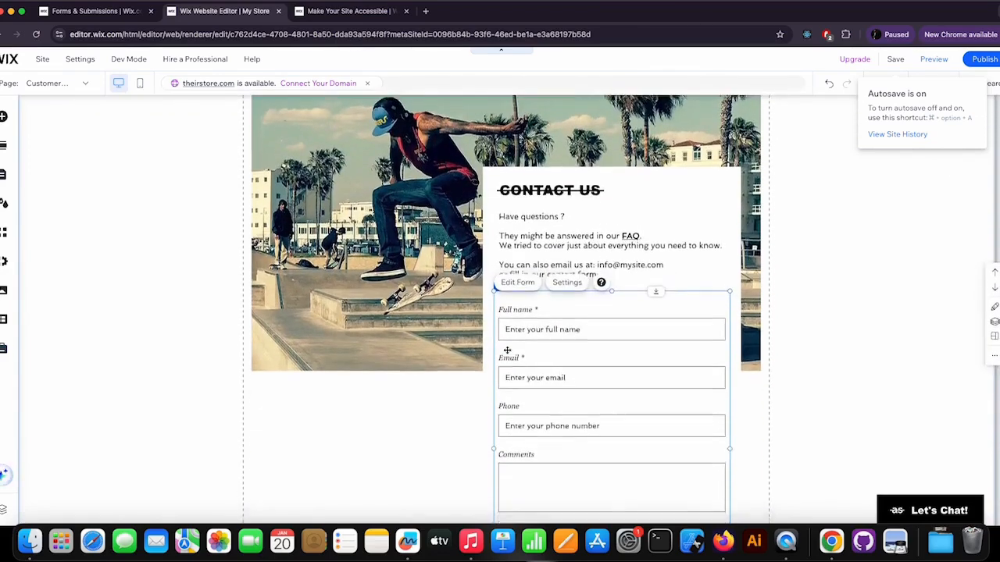
pyautogui.scroll(4, 508, 353)
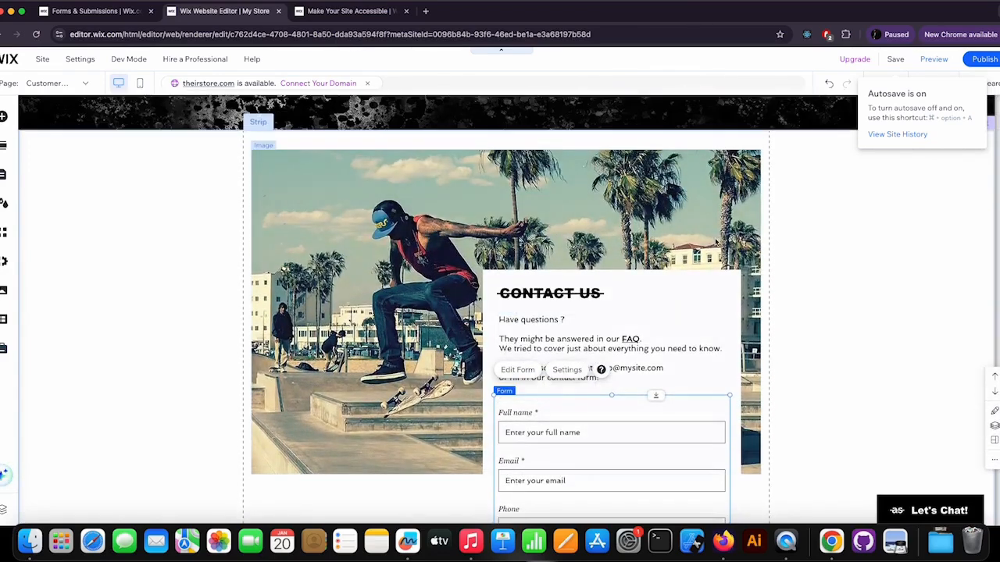
pyautogui.scroll(-3, 723, 243)
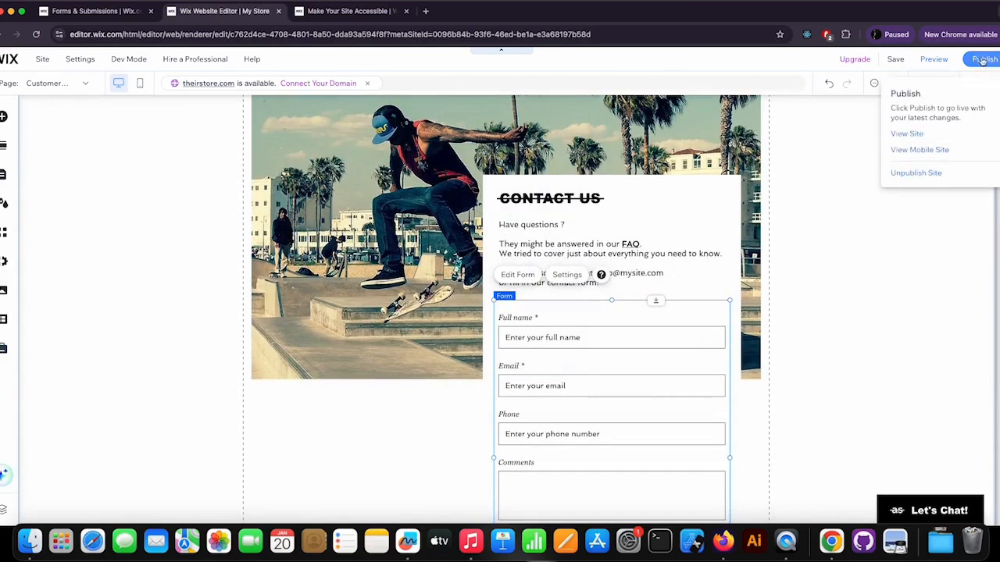
pyautogui.click(983, 60)
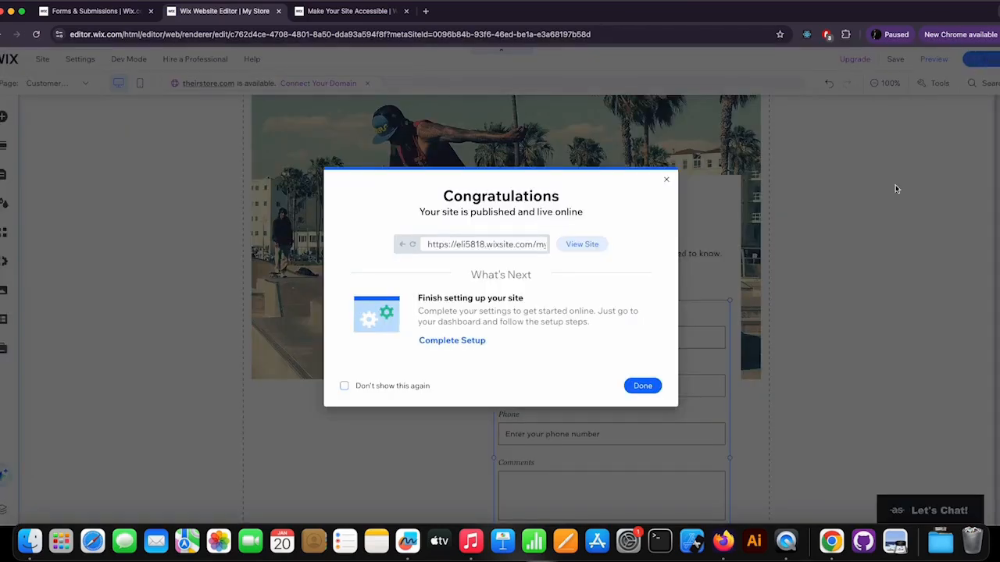
# Step: Close the publish confirmation and publish the site once more, closing the confirmation again
pyautogui.click(643, 386)
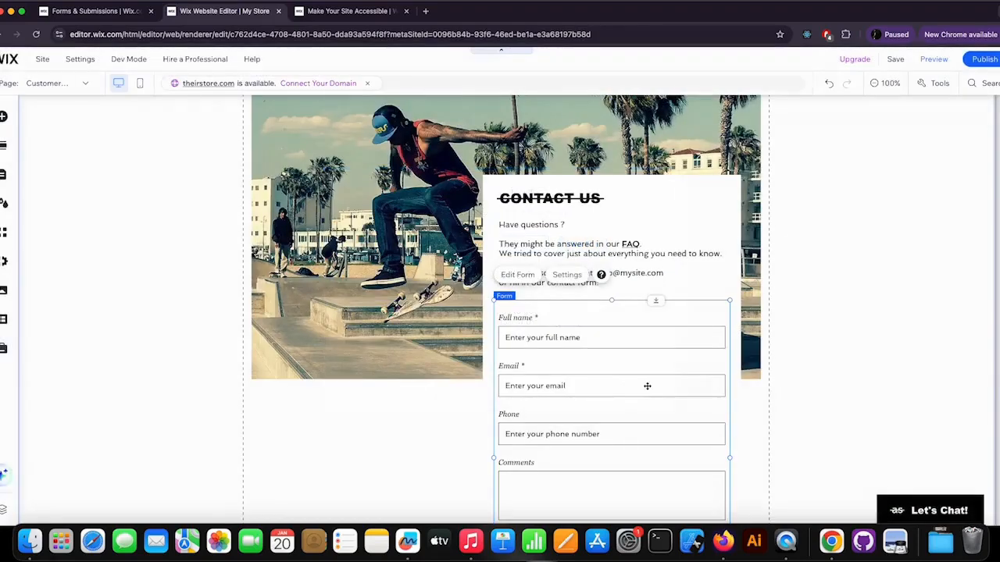
pyautogui.scroll(5, 789, 273)
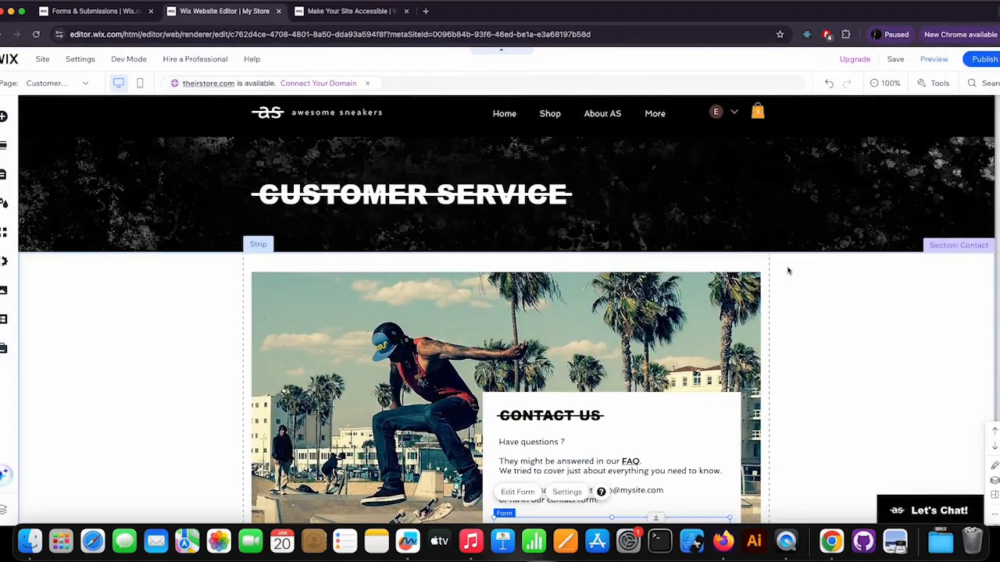
pyautogui.moveTo(978, 63)
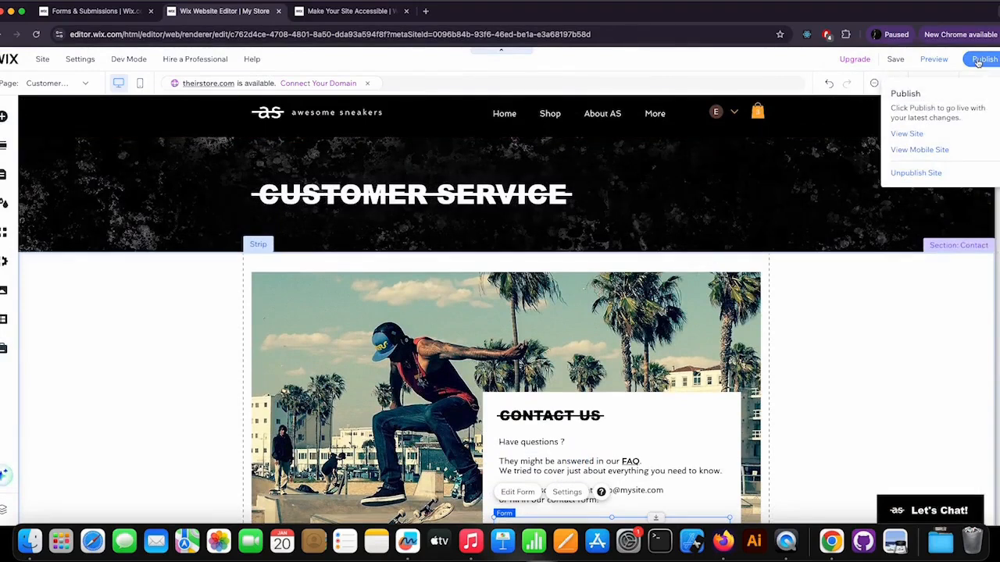
pyautogui.click(978, 60)
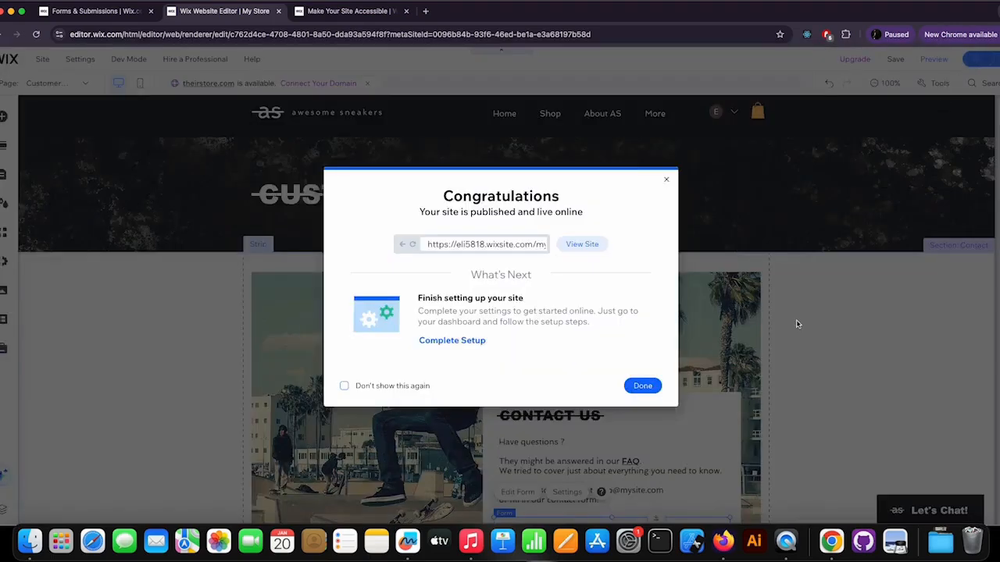
pyautogui.click(642, 386)
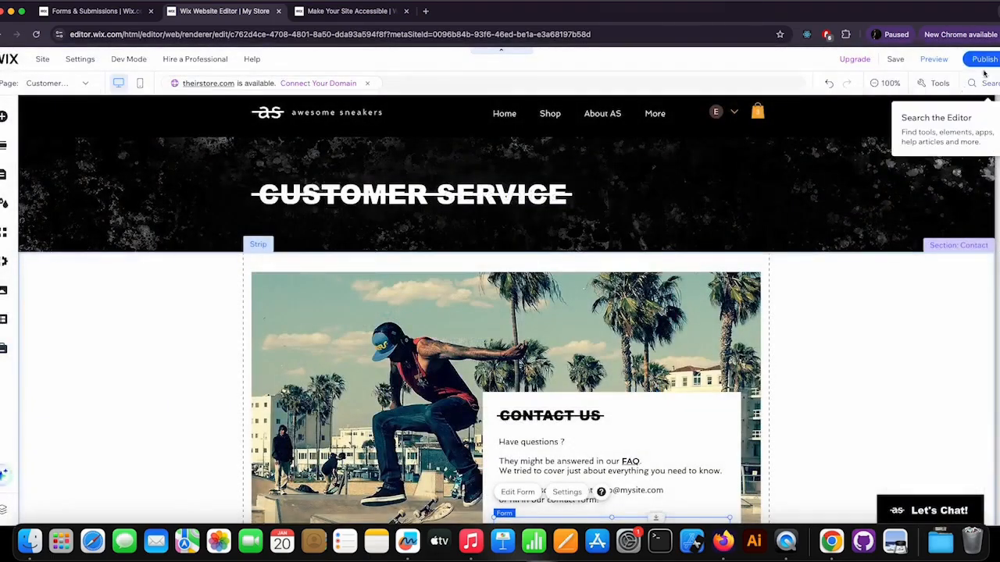
# Step: Open the live site and navigate to the Customer Service page
pyautogui.moveTo(985, 62)
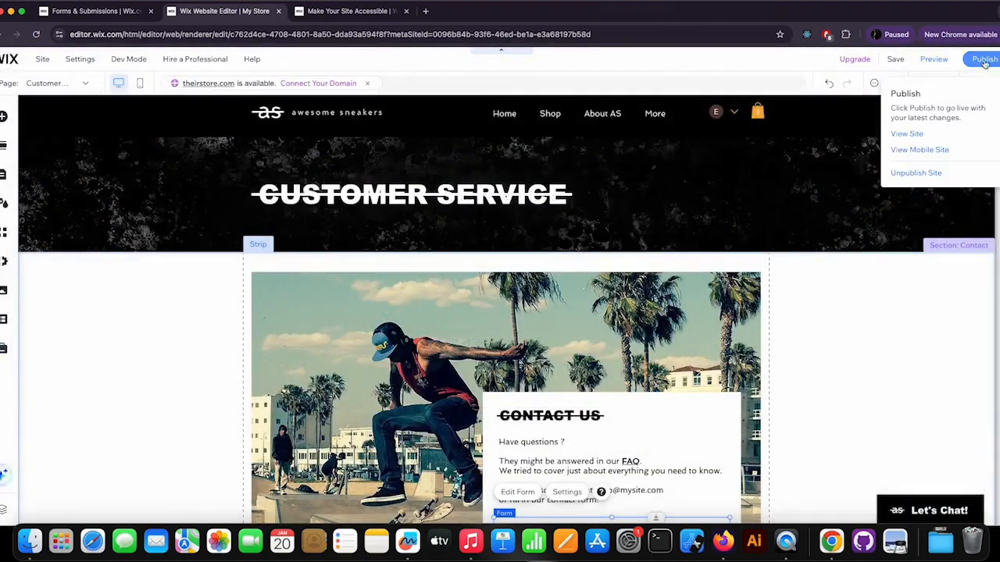
pyautogui.click(907, 134)
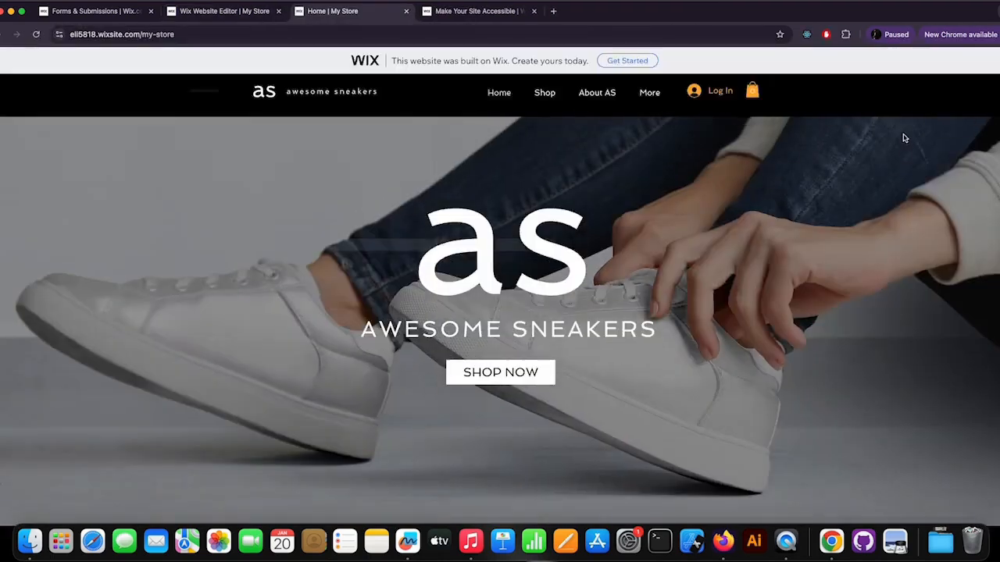
pyautogui.moveTo(655, 97)
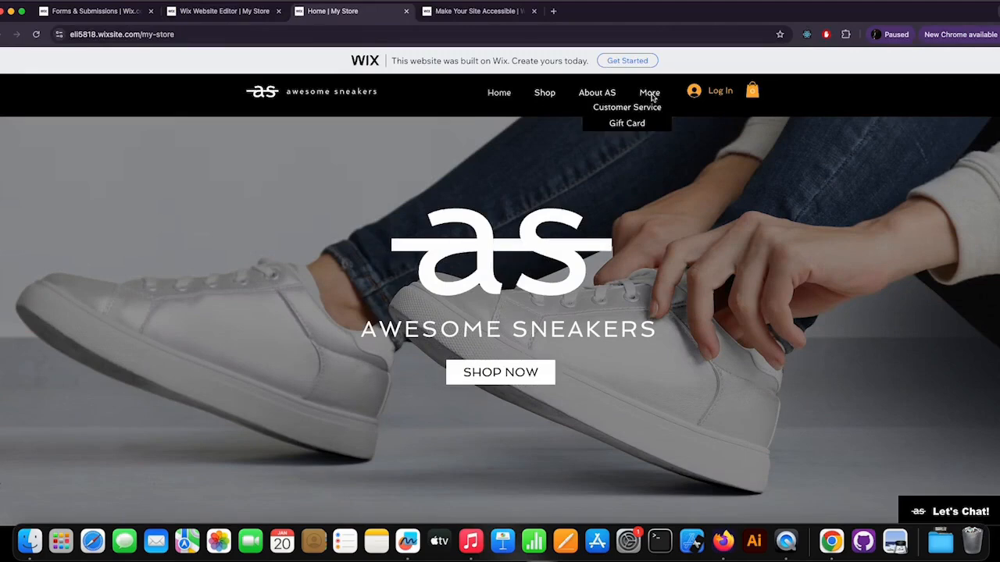
pyautogui.click(648, 112)
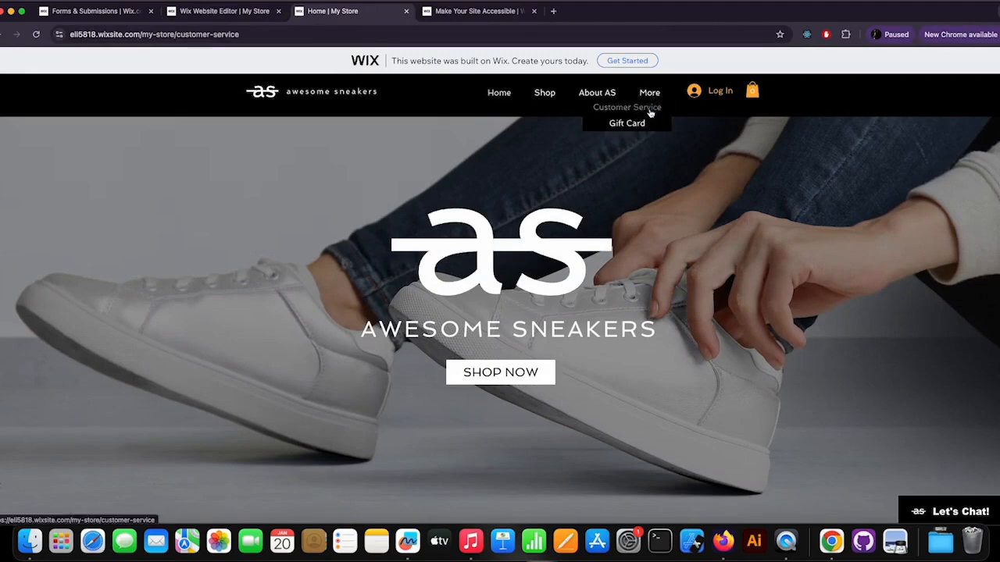
# Step: Scroll to the contact form and try submitting it empty to test the required fields
pyautogui.scroll(-5, 781, 294)
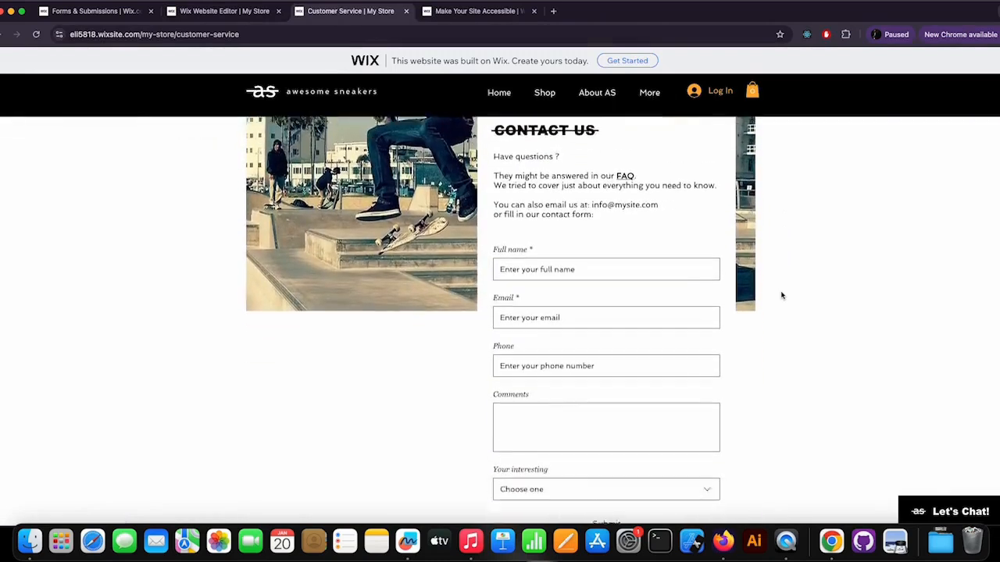
pyautogui.scroll(-3, 781, 295)
pyautogui.scroll(2, 781, 296)
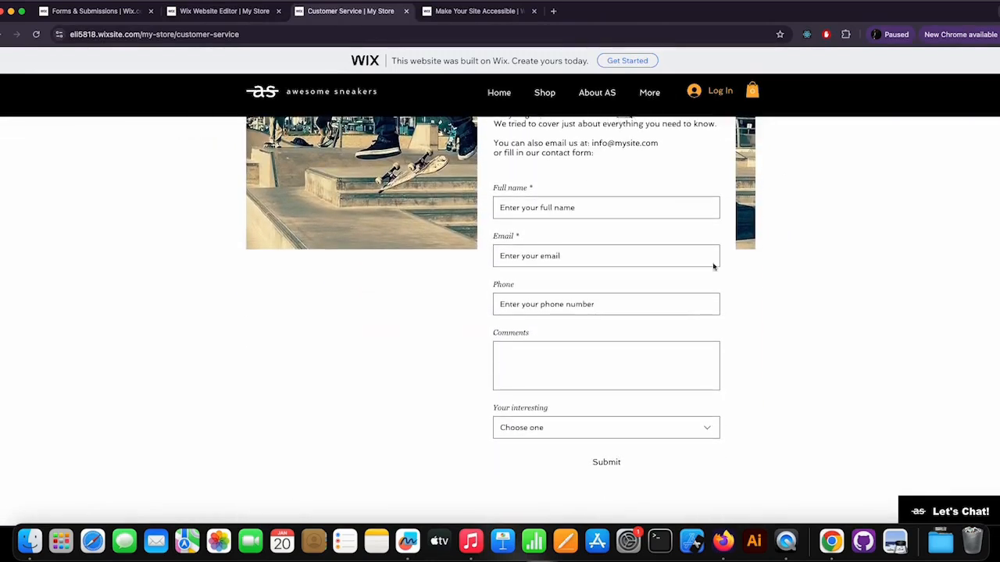
pyautogui.click(606, 465)
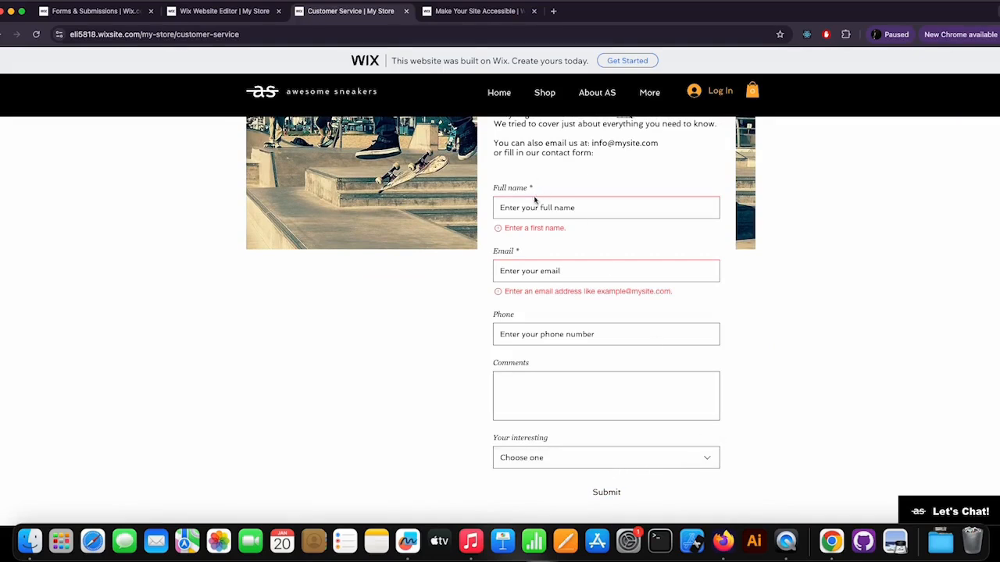
# Step: Fill the form's name, email and phone fields using a saved browser autofill contact
pyautogui.click(586, 207)
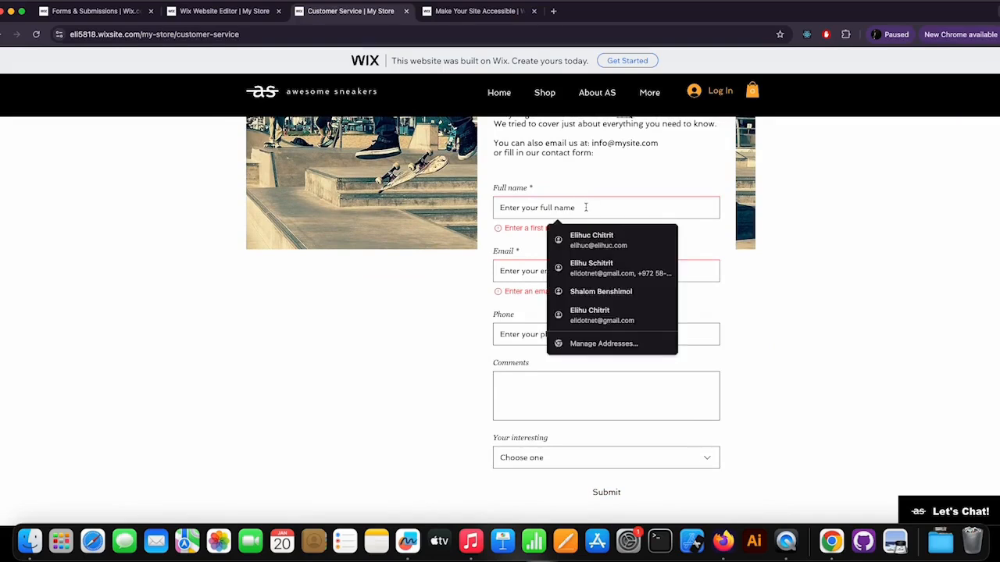
pyautogui.click(595, 239)
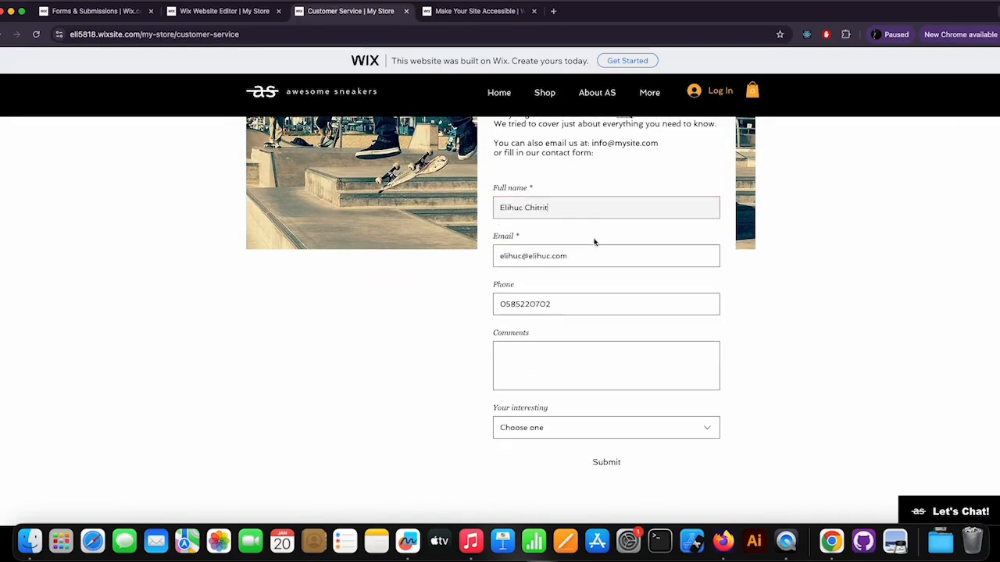
# Step: Enter the comment "This is comment" and choose Pickups in the Your interesting dropdown
pyautogui.scroll(-3, 661, 286)
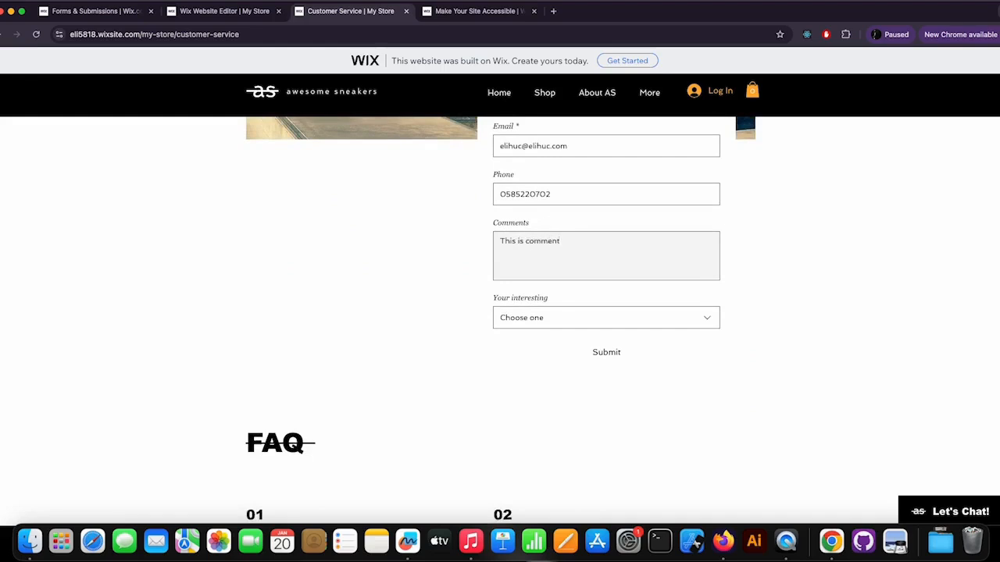
pyautogui.click(576, 325)
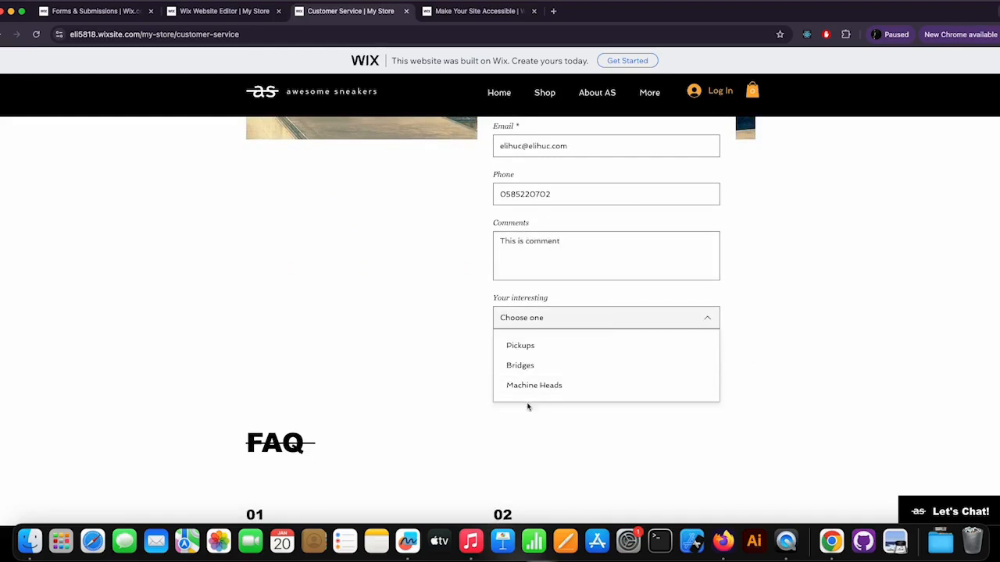
pyautogui.click(528, 349)
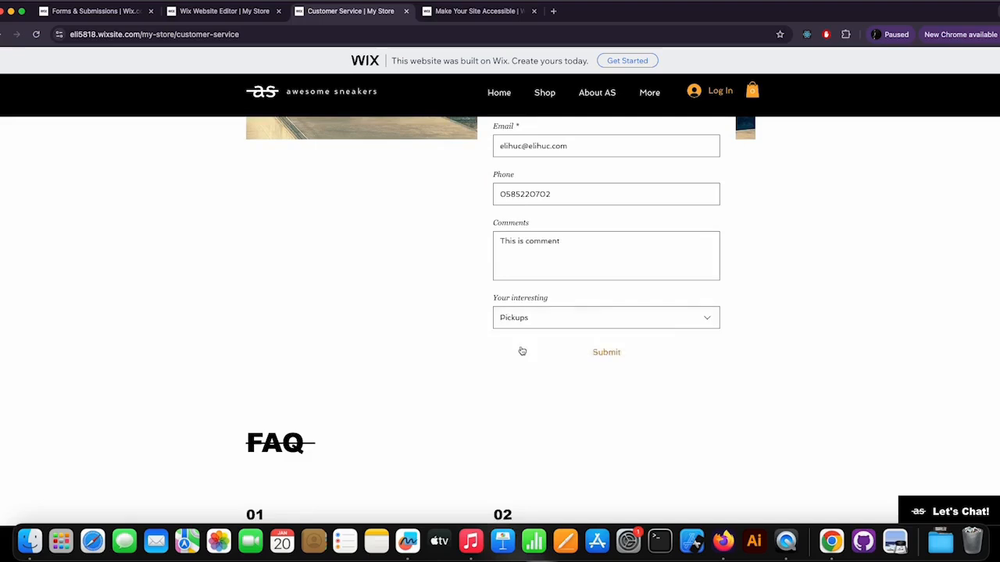
# Step: Submit the form, re-enter the phone number with the +972 country code, and submit again
pyautogui.click(611, 353)
pyautogui.click(562, 287)
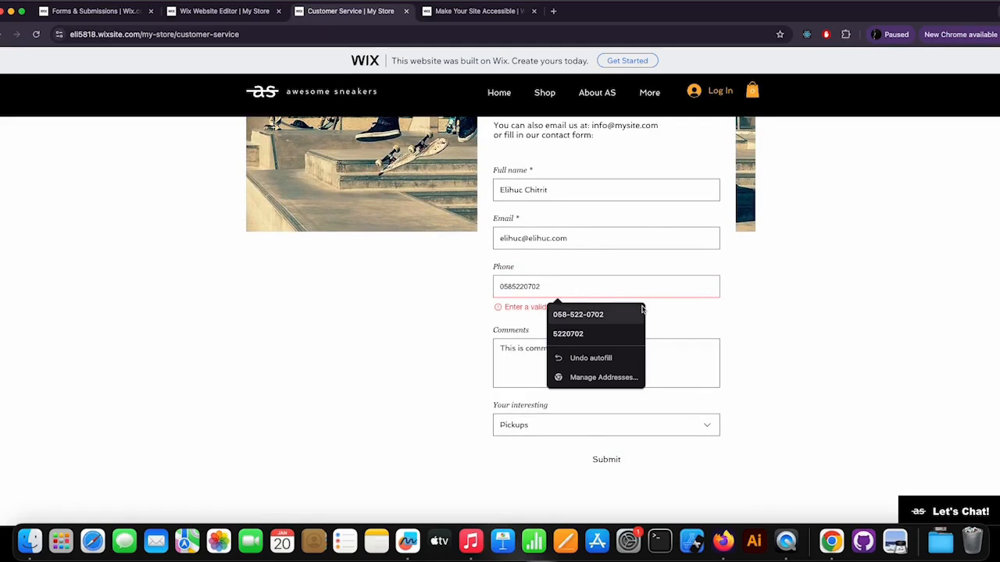
pyautogui.press('super+a')
pyautogui.write('97')
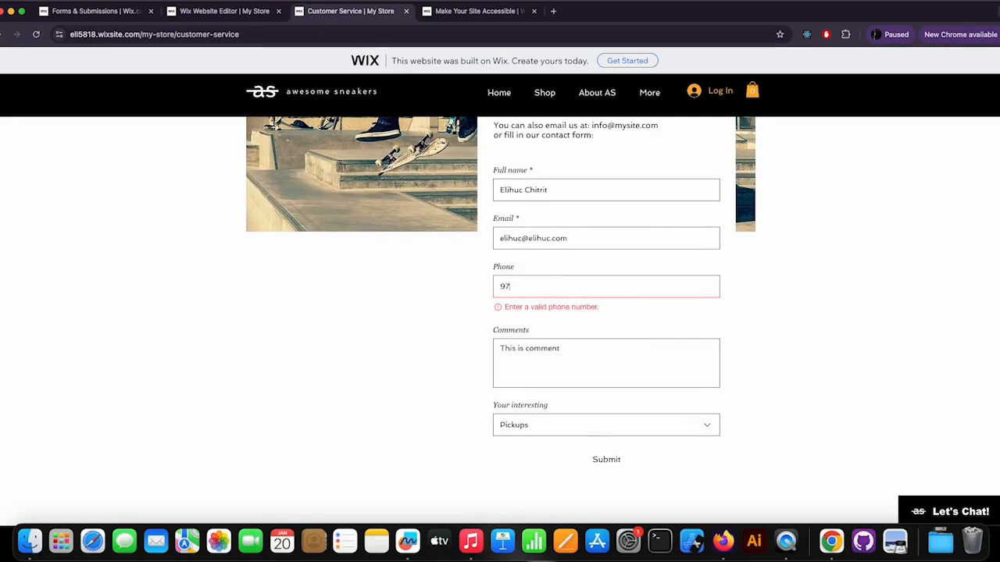
pyautogui.press('BackSpace')
pyautogui.press('BackSpace')
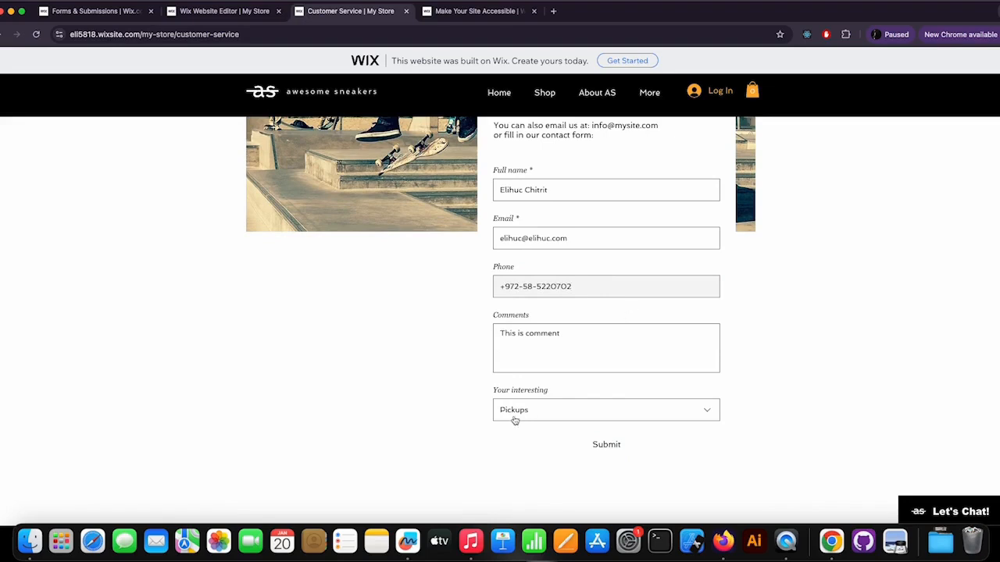
pyautogui.click(614, 446)
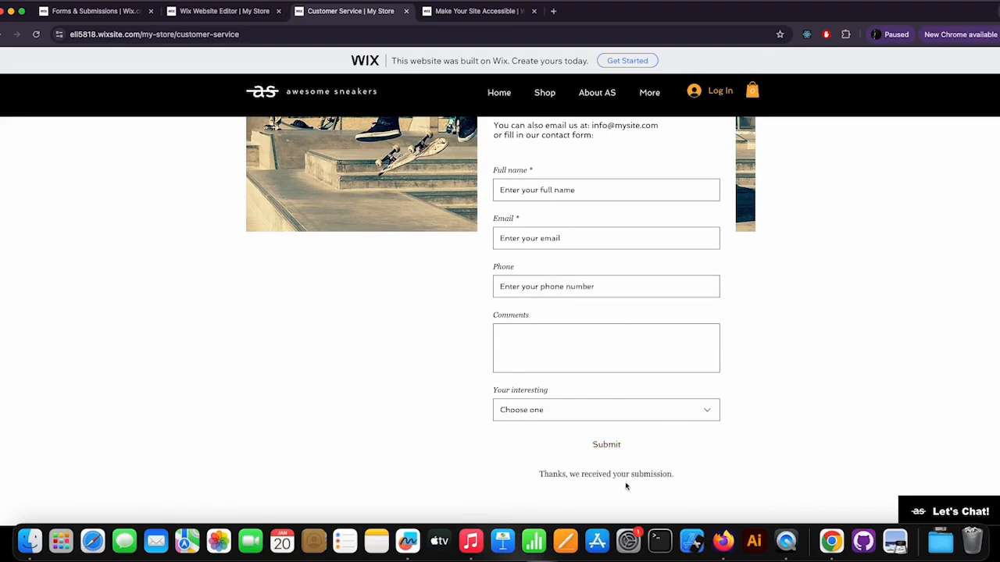
# Step: Check the dashboard Inbox for new messages, then open the Contacts list
pyautogui.click(131, 9)
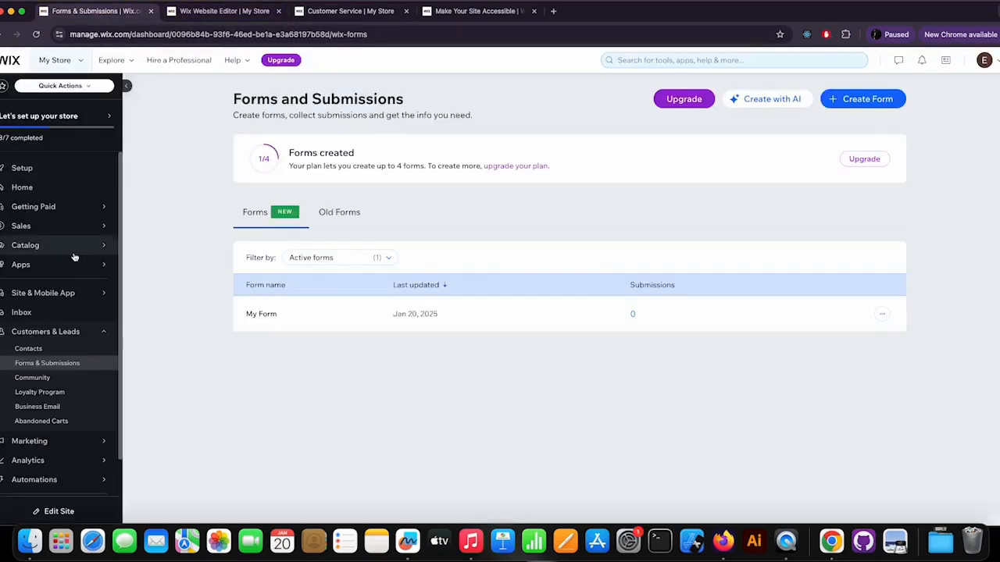
pyautogui.click(23, 318)
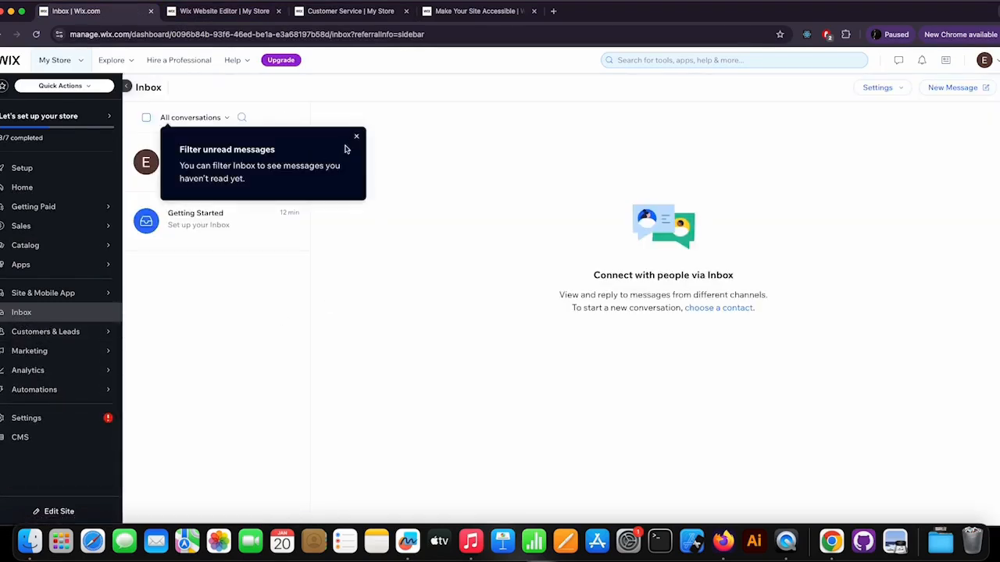
pyautogui.click(357, 137)
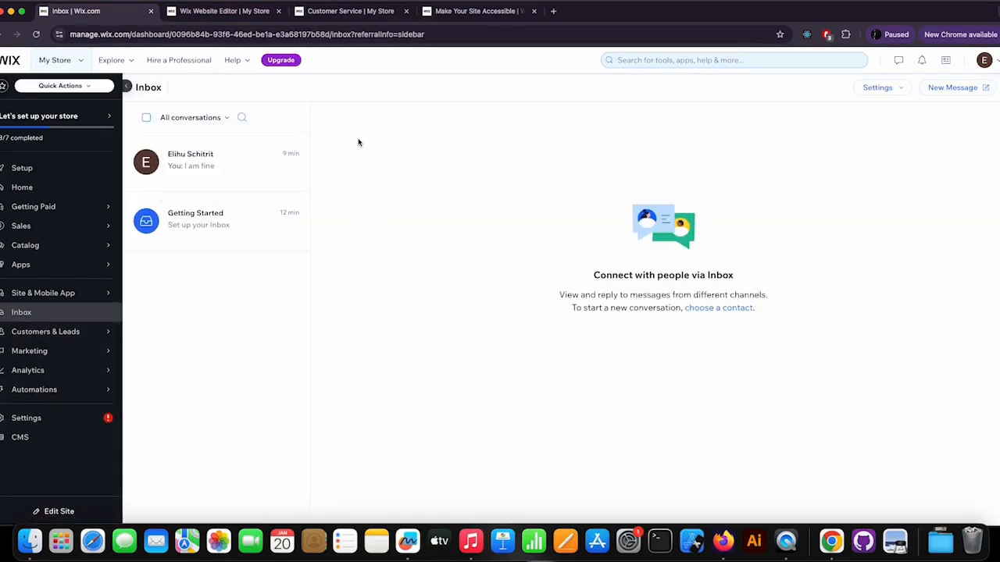
pyautogui.moveTo(63, 334)
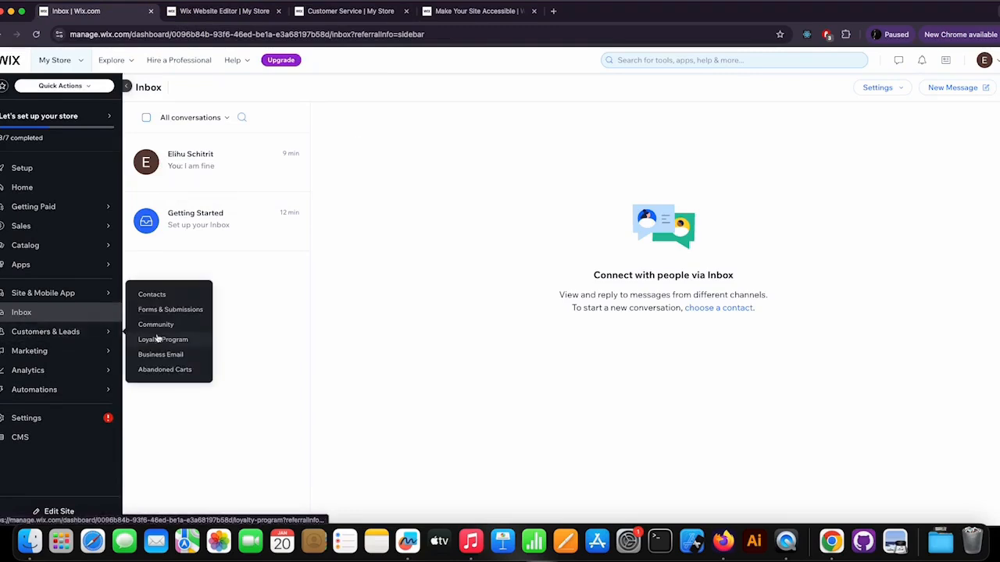
pyautogui.click(174, 295)
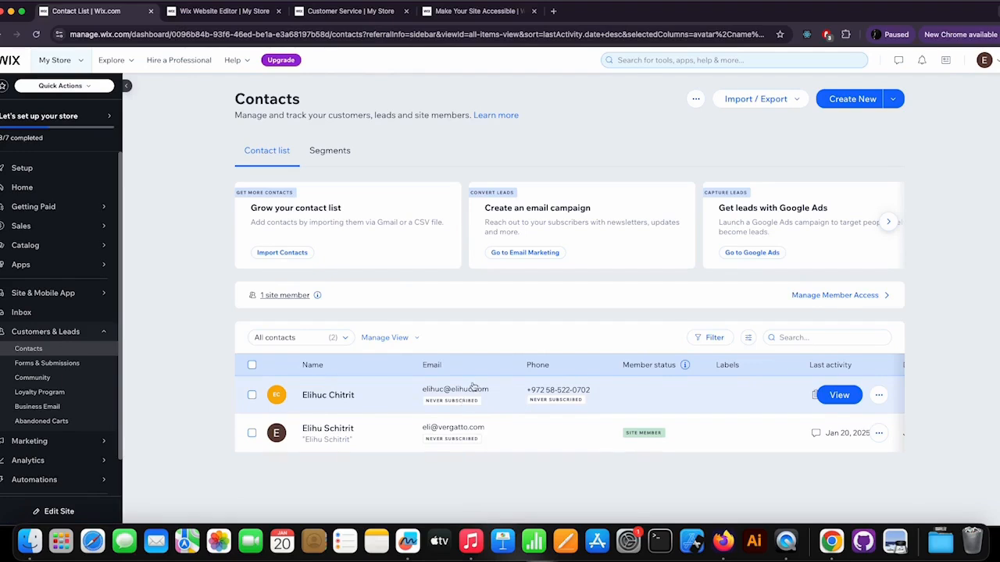
# Step: Open Gmail in a new tab and read the new form submission notification email
pyautogui.click(553, 11)
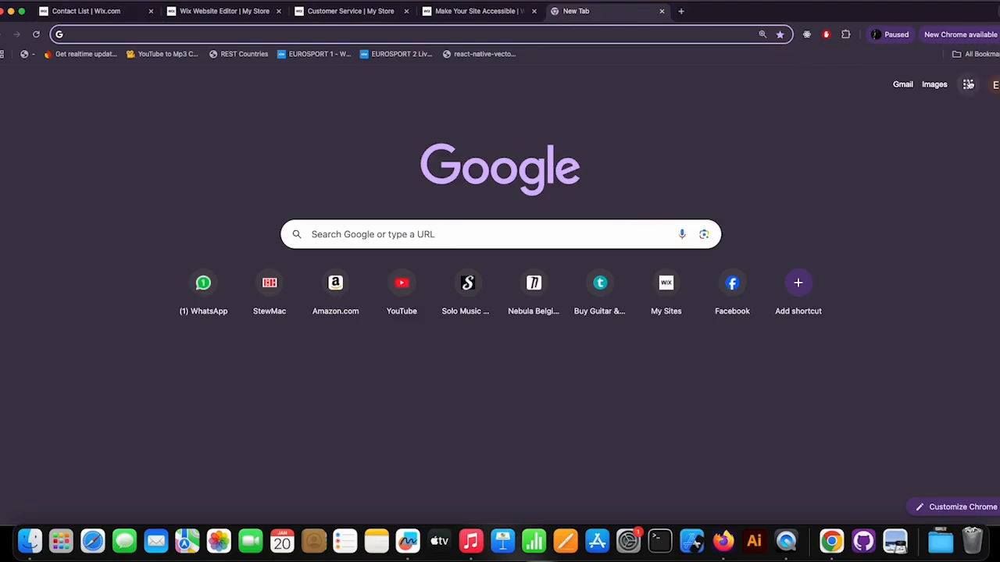
pyautogui.click(900, 86)
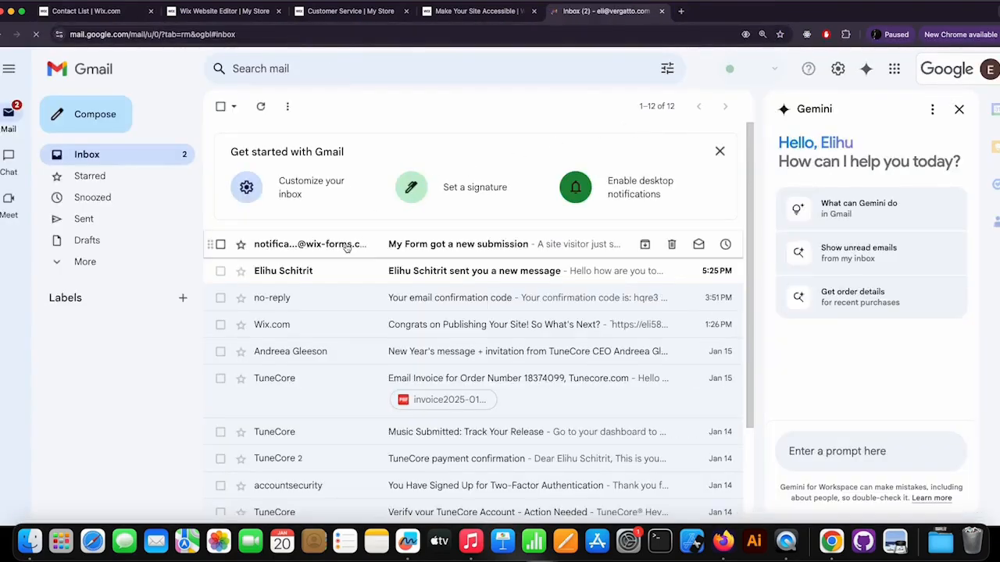
pyautogui.click(348, 248)
pyautogui.scroll(-3, 494, 335)
pyautogui.scroll(3, 494, 335)
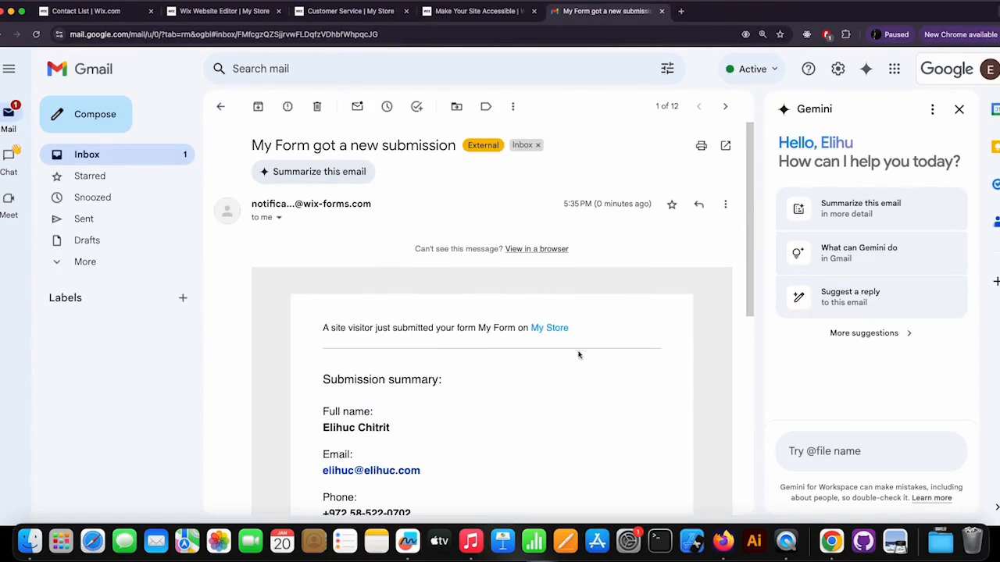
pyautogui.scroll(-3, 506, 342)
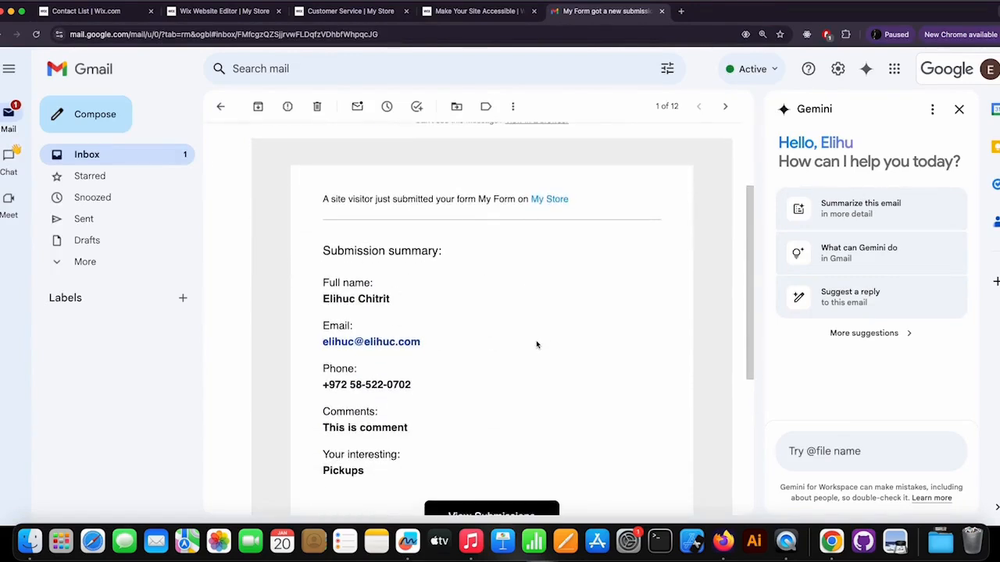
pyautogui.scroll(-2, 537, 345)
pyautogui.scroll(5, 554, 317)
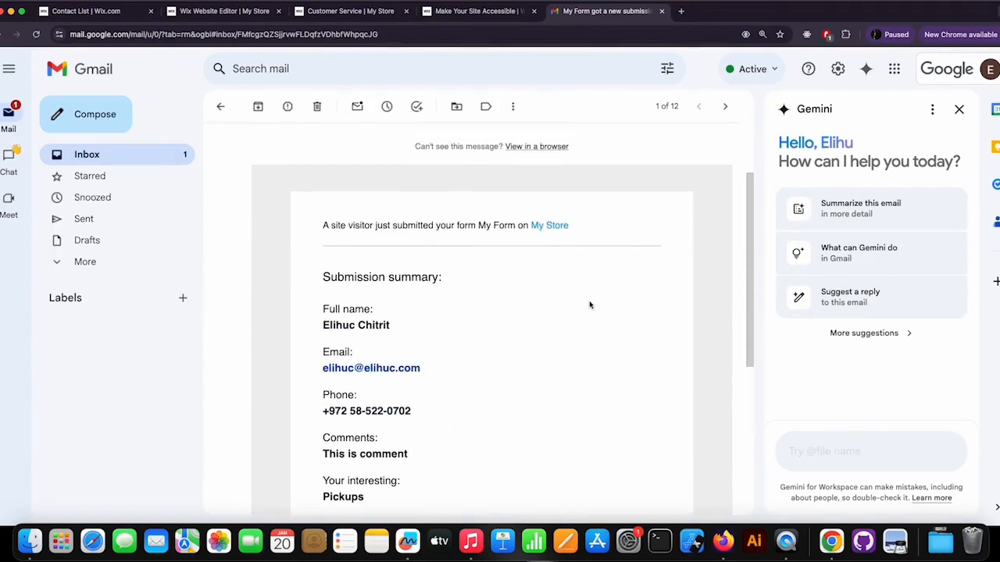
pyautogui.scroll(-2, 589, 307)
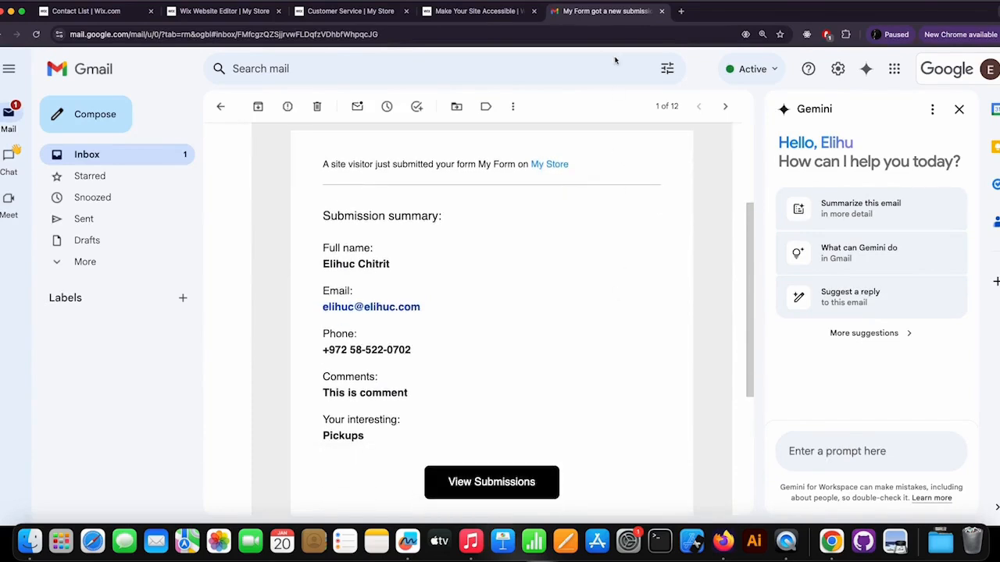
# Step: Return to the dashboard contacts list and open the new contact's details
pyautogui.click(235, 11)
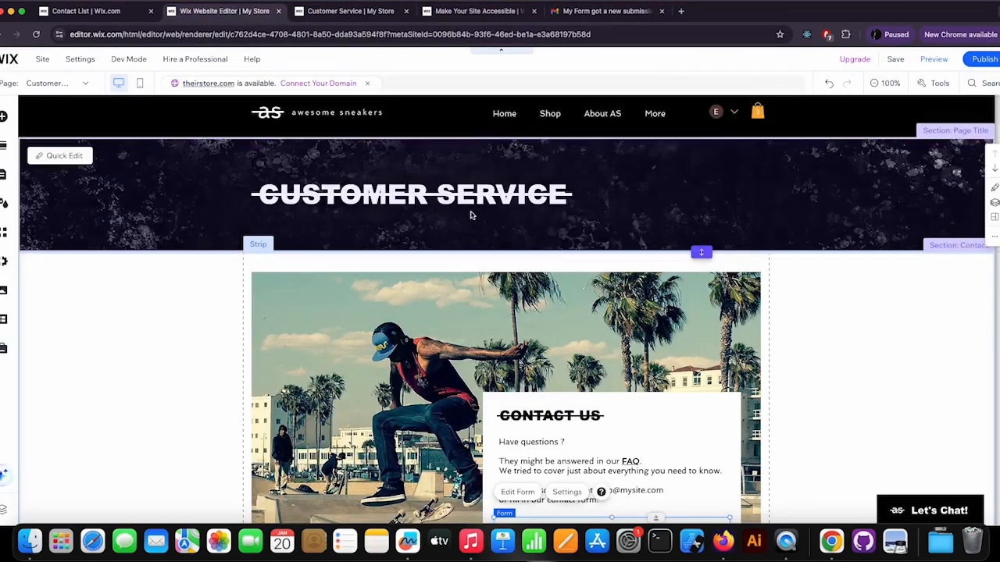
pyautogui.click(102, 12)
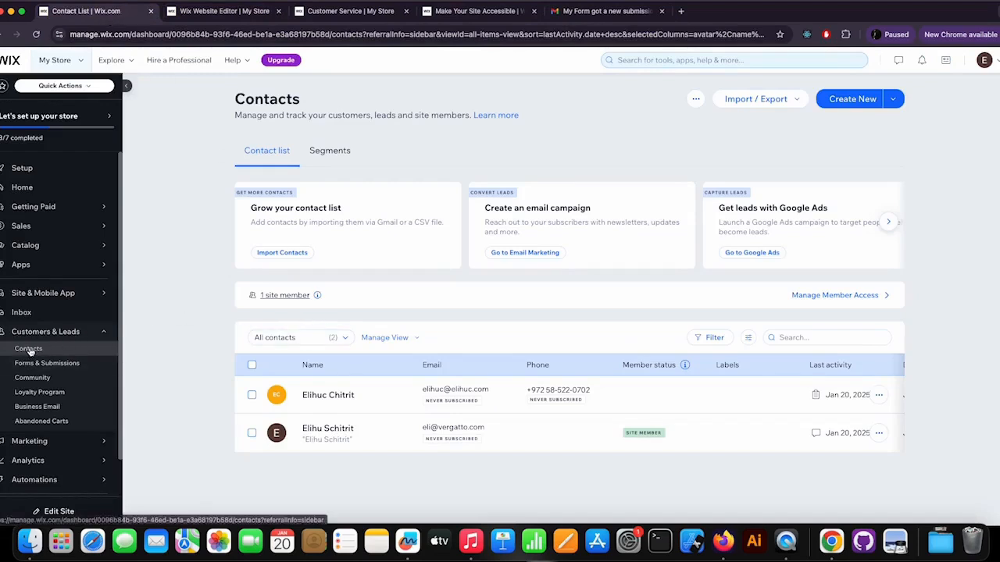
pyautogui.moveTo(625, 399)
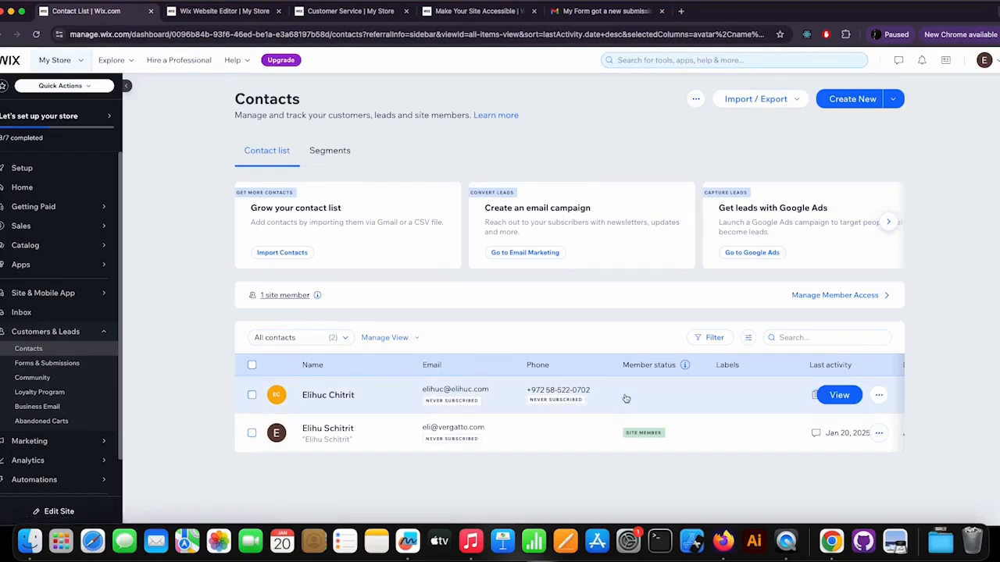
pyautogui.click(840, 395)
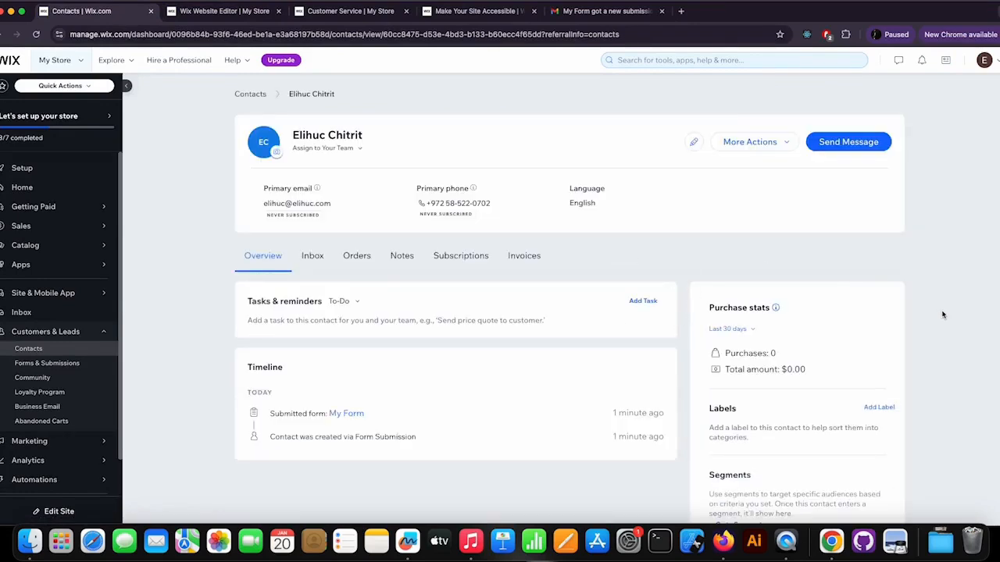
# Step: Review the contact's timeline and the available More Actions options
pyautogui.scroll(-2, 943, 315)
pyautogui.scroll(-2, 861, 300)
pyautogui.scroll(4, 862, 301)
pyautogui.click(773, 143)
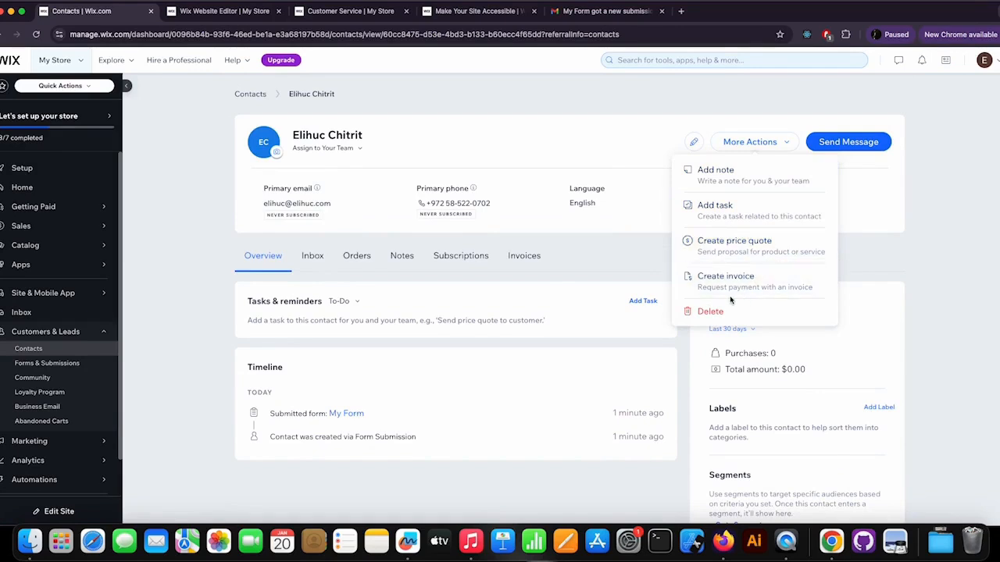
pyautogui.click(934, 265)
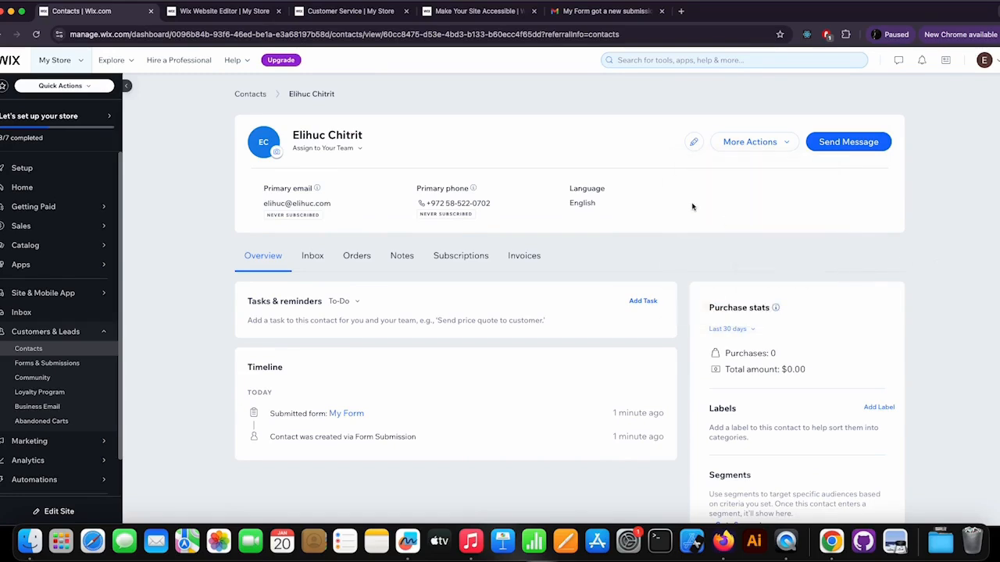